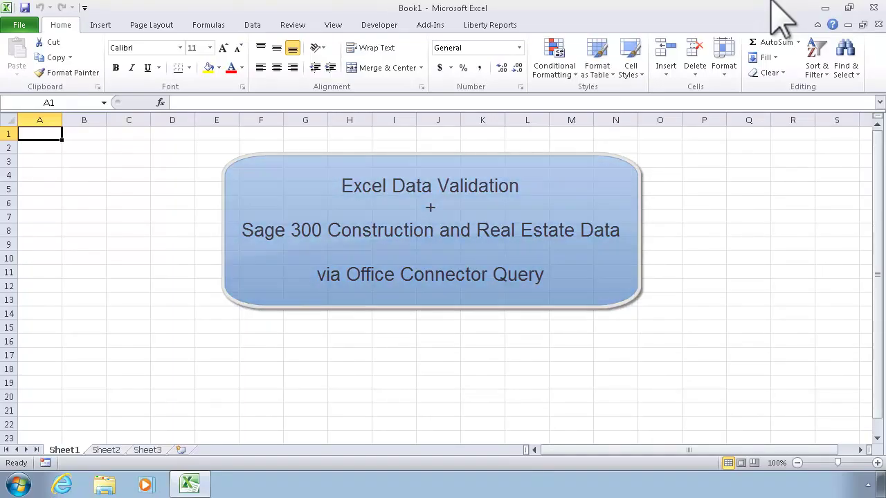
Open GLEntryGridExample.xlsx from the recent workbooks list
{"action": "left_click", "coordinate": [14, 25]}
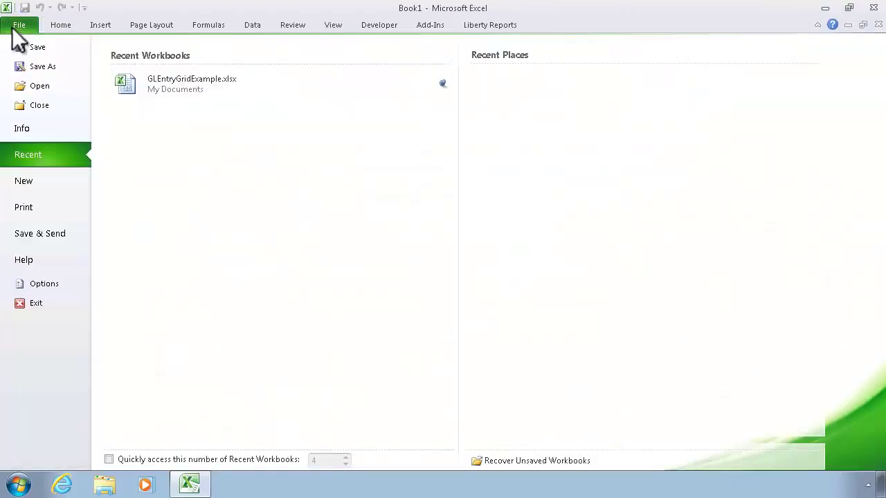
{"action": "left_click", "coordinate": [183, 83]}
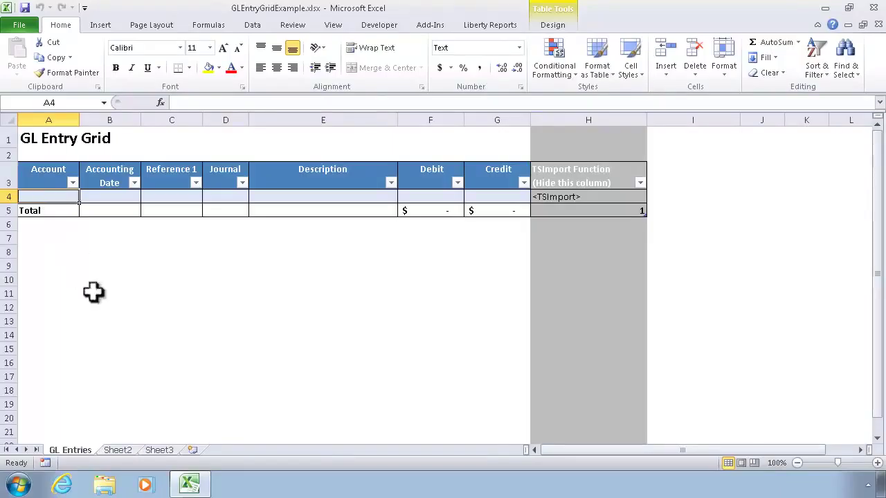
Title Sheet2 'Chart of Account' in cell A1
{"action": "left_click", "coordinate": [121, 451]}
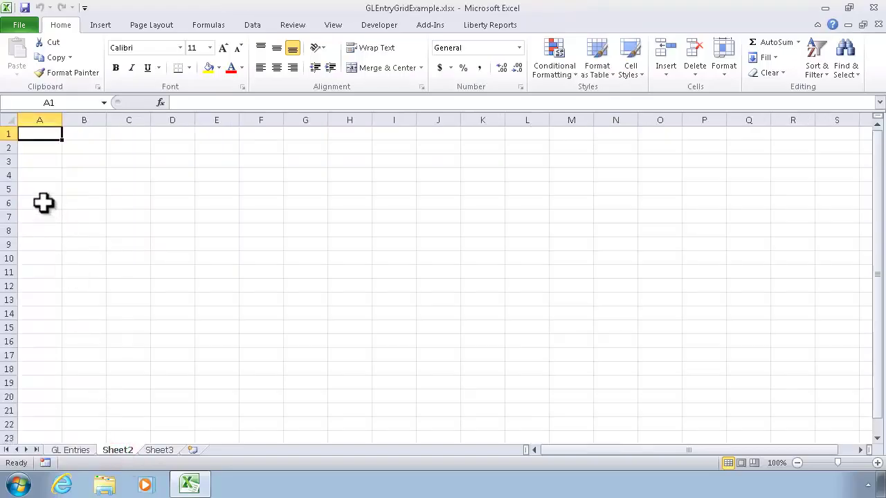
{"action": "type", "text": "Cha"}
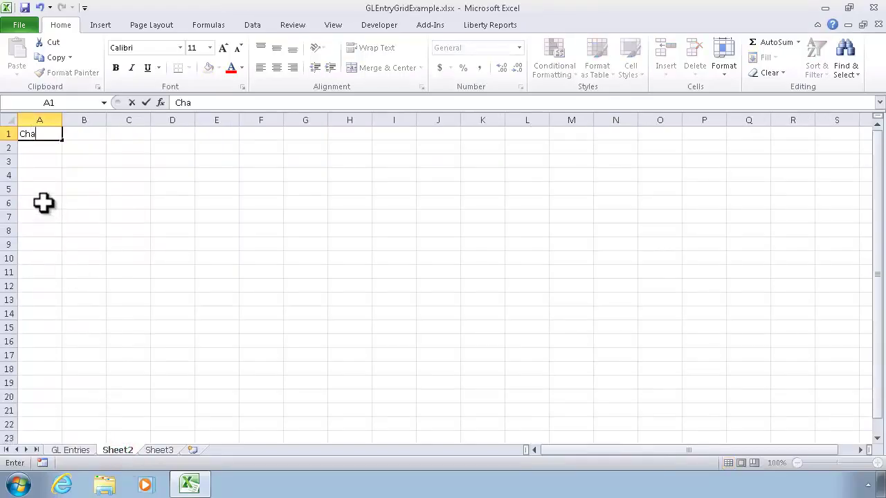
{"action": "type", "text": "rt of Account"}
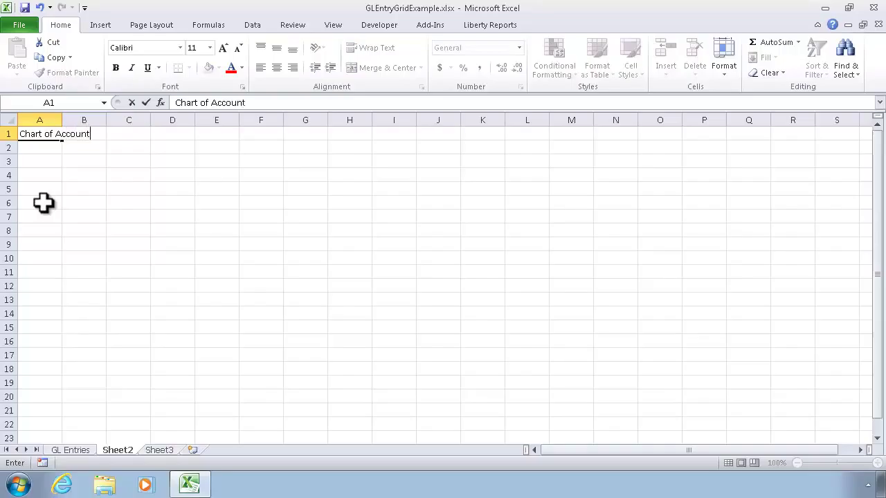
{"action": "key", "text": "Return"}
{"action": "key", "text": "Return"}
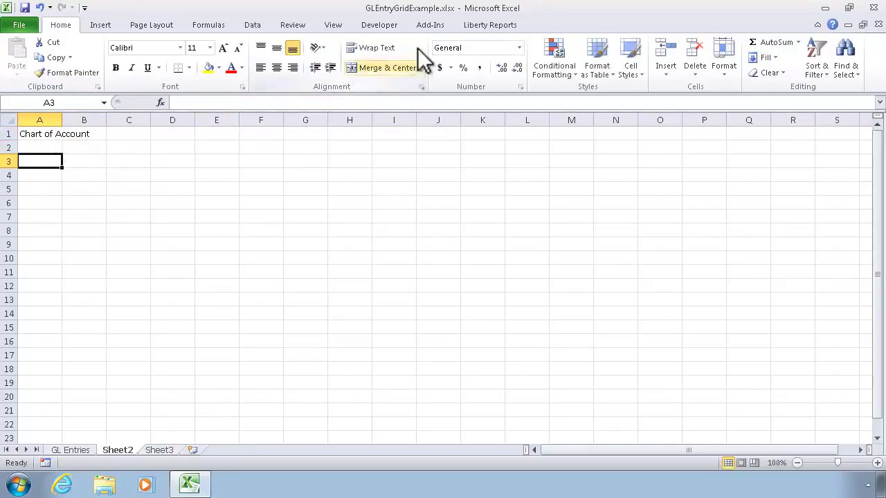
Start the Office Connector Query Wizard for Timberline Construction and sign in with the operator password
{"action": "left_click", "coordinate": [428, 25]}
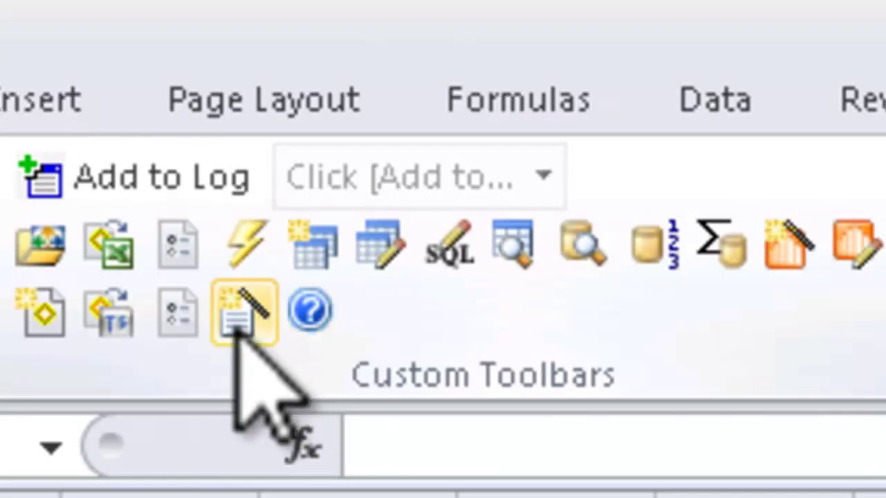
{"action": "left_click", "coordinate": [314, 250]}
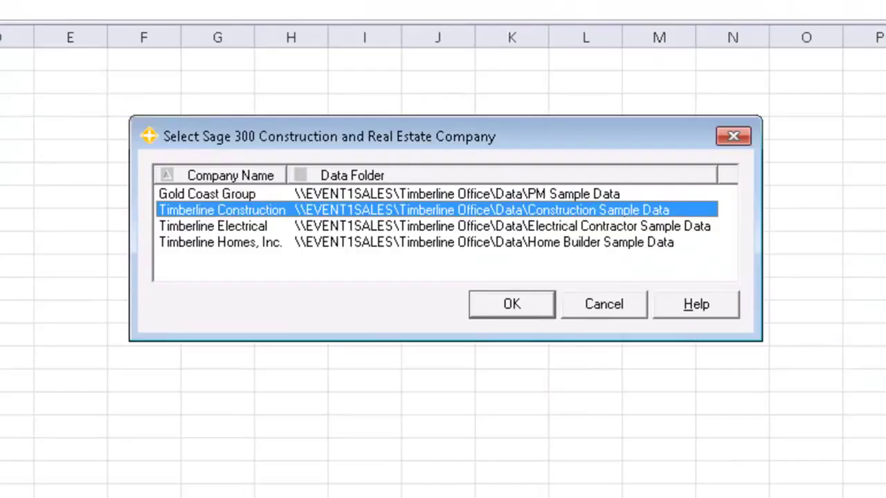
{"action": "left_click", "coordinate": [511, 303]}
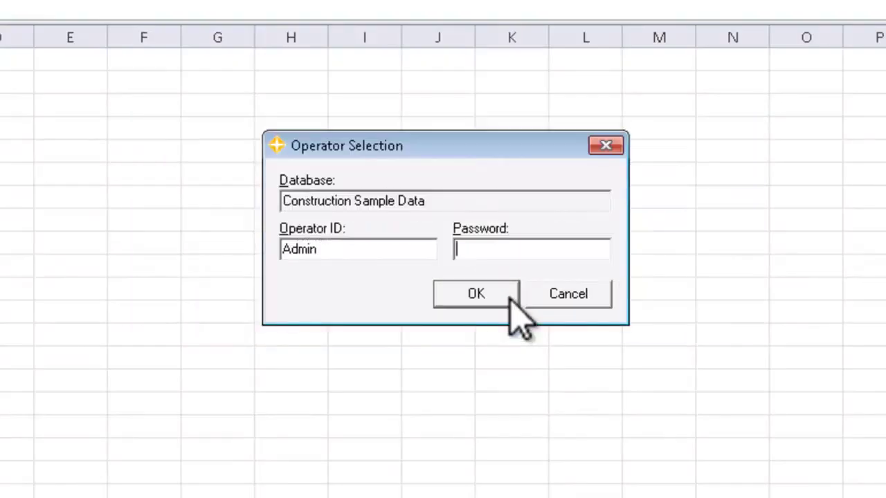
{"action": "type", "text": "*********"}
{"action": "left_click", "coordinate": [510, 294]}
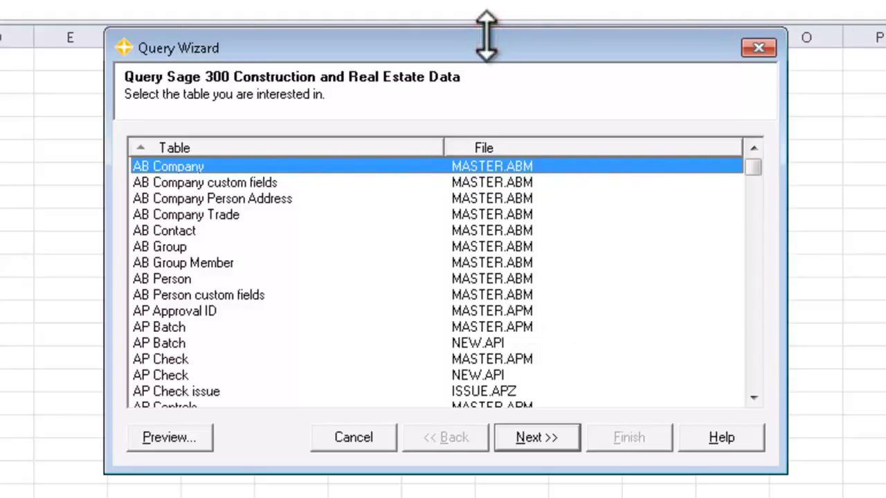
Query the GL Account table's Account and Account Title fields, with no conditions, into Sheet2
{"action": "key", "text": "ctrl+f"}
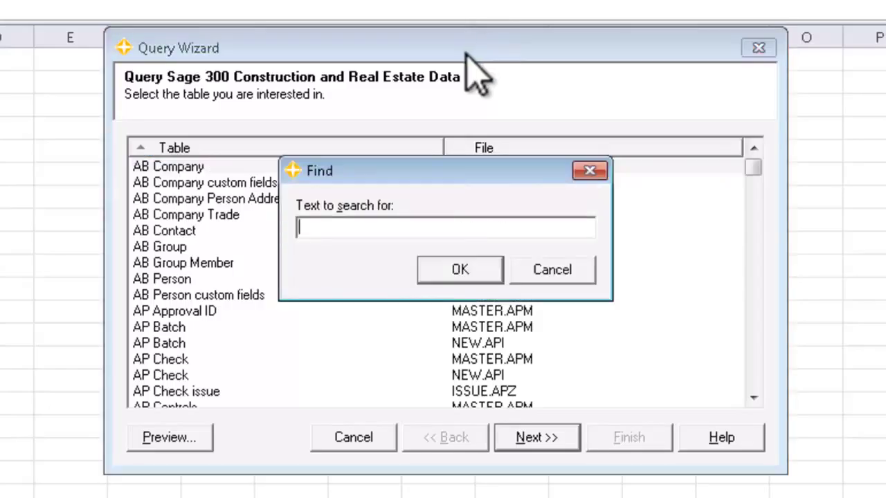
{"action": "type", "text": "GL Account"}
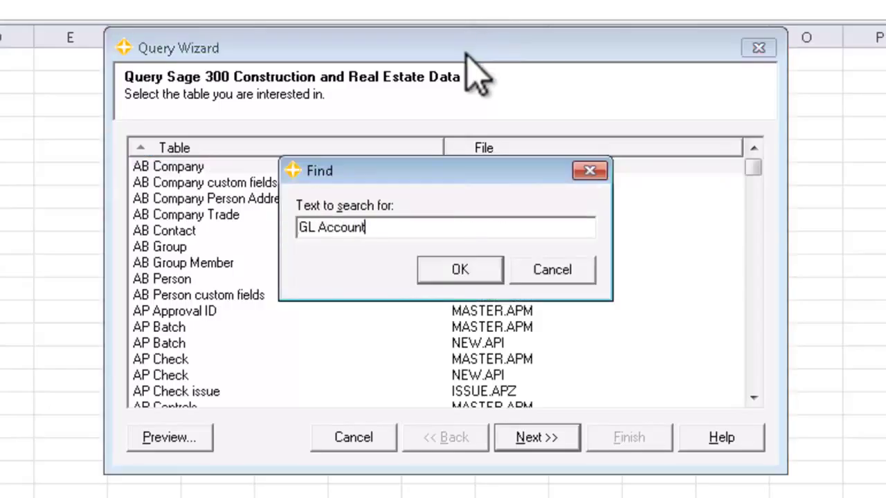
{"action": "key", "text": "Return"}
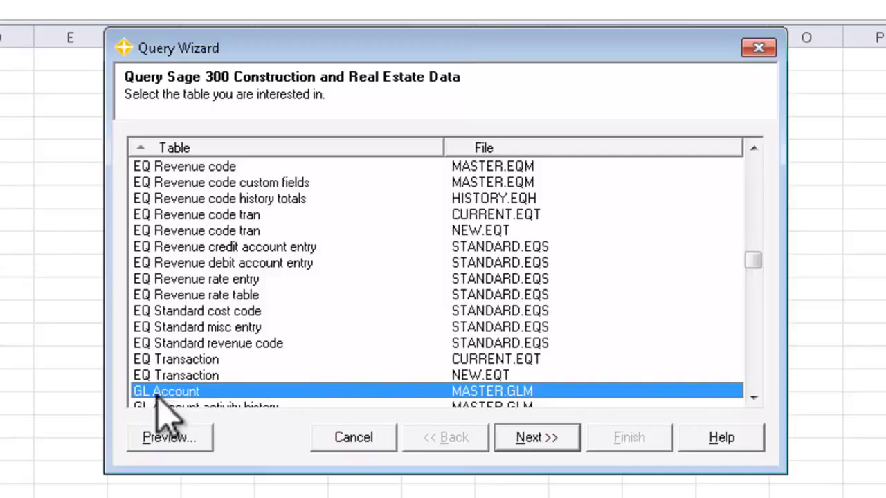
{"action": "left_click", "coordinate": [539, 446]}
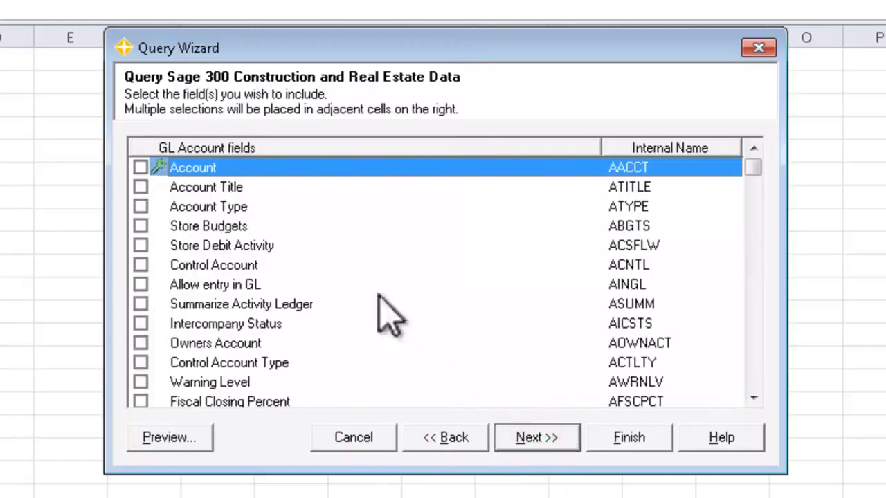
{"action": "left_click", "coordinate": [141, 168]}
{"action": "left_click", "coordinate": [141, 188]}
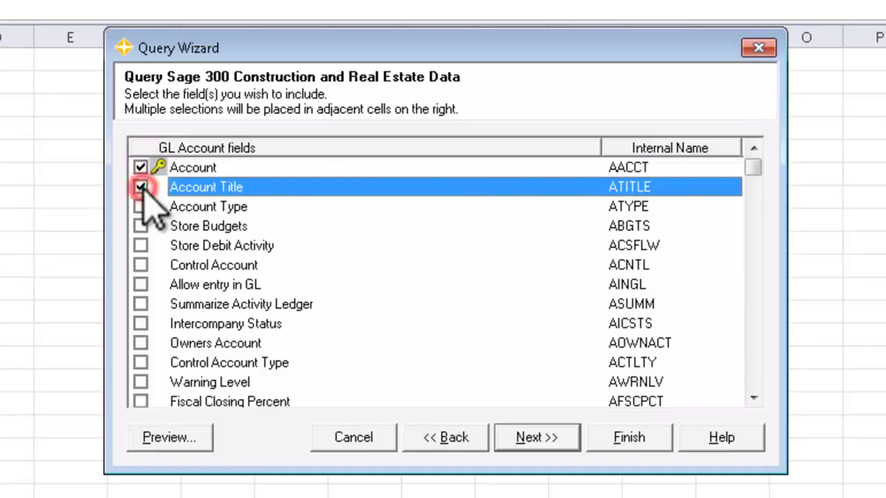
{"action": "left_click", "coordinate": [538, 442]}
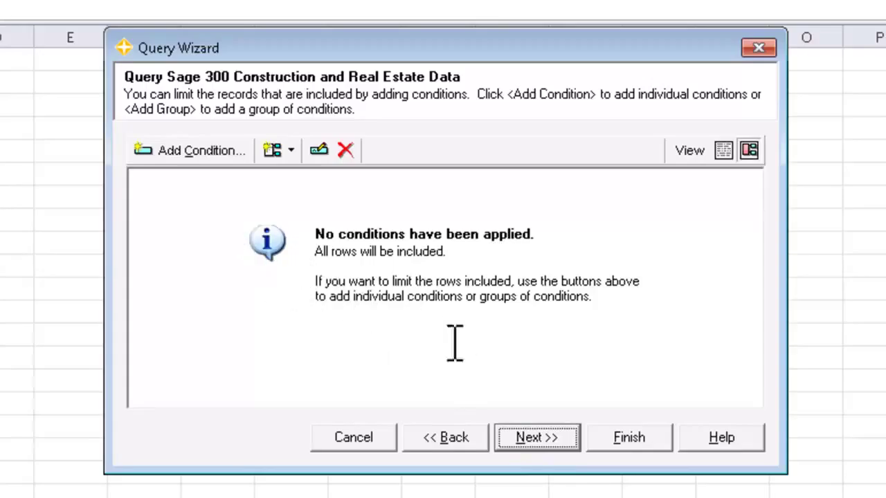
{"action": "left_click", "coordinate": [538, 440]}
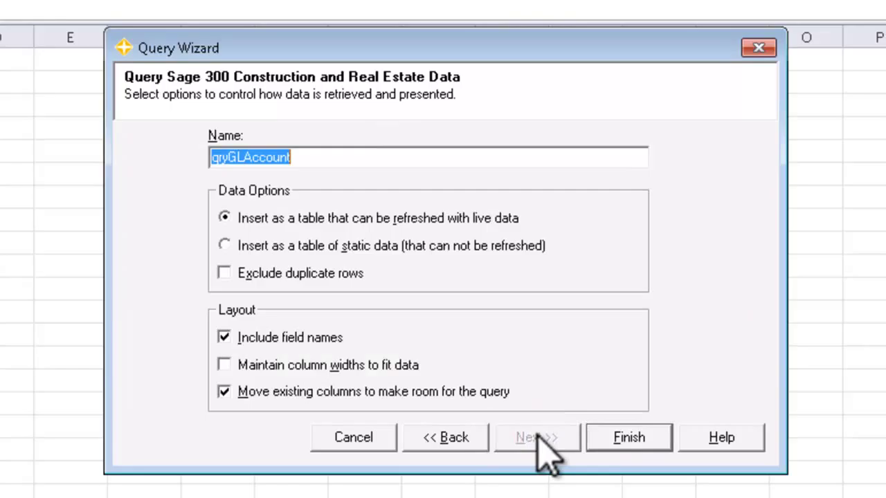
{"action": "left_click", "coordinate": [626, 436]}
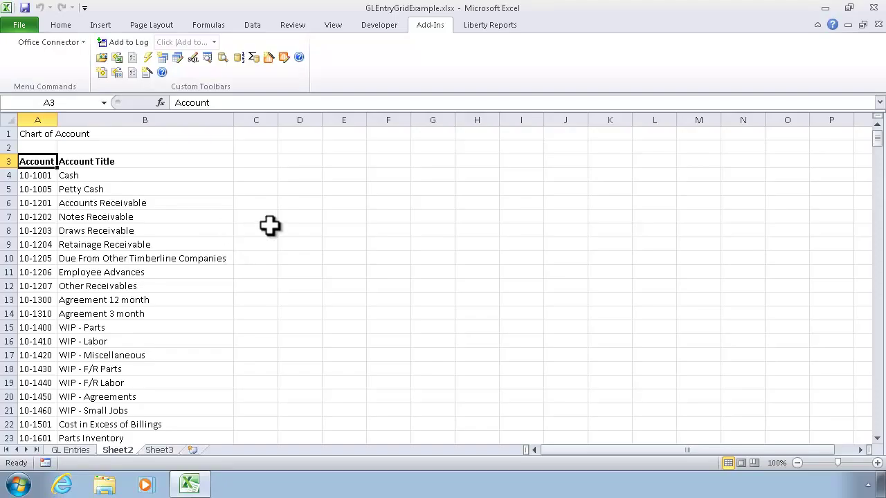
Name the Sheet2 account numbers A4:A393 as the range AccountList
{"action": "left_click", "coordinate": [37, 178]}
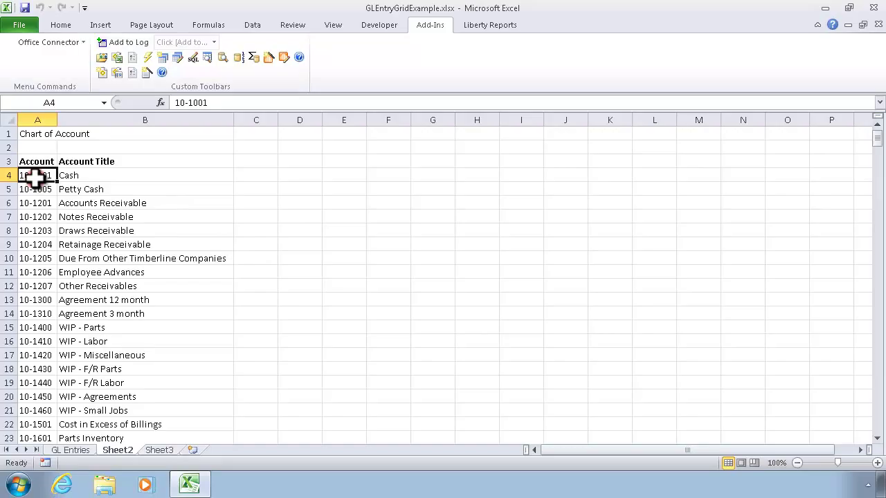
{"action": "key", "text": "shift+Down"}
{"action": "key", "text": "shift+Down"}
{"action": "key", "text": "shift+Down"}
{"action": "key", "text": "shift+Down"}
{"action": "key", "text": "shift+Down"}
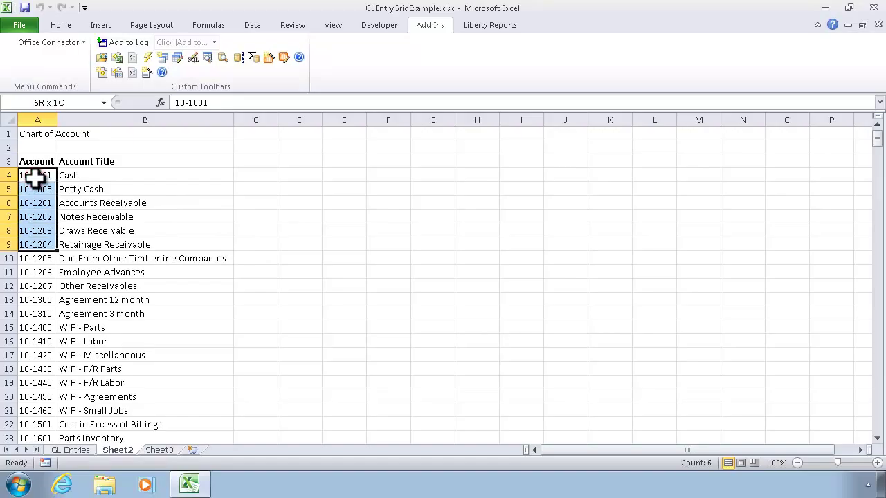
{"action": "scroll", "coordinate": [34, 178], "scroll_direction": "down", "scroll_amount": 20}
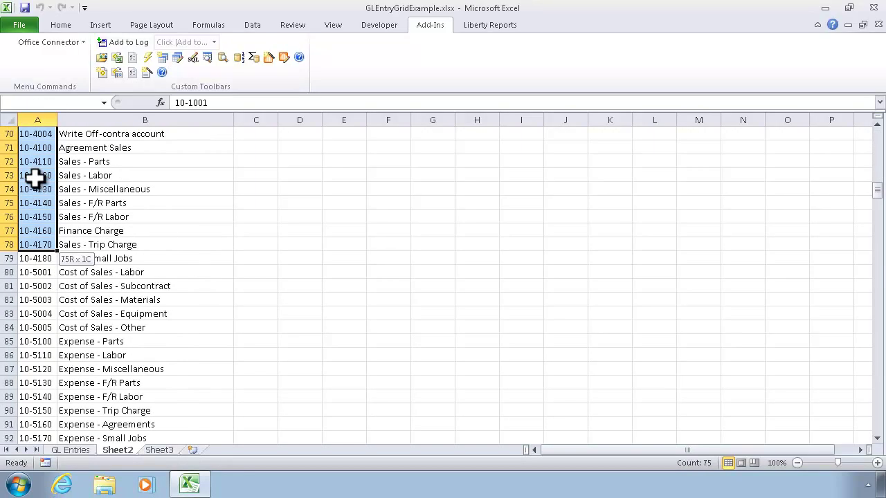
{"action": "scroll", "coordinate": [34, 179], "scroll_direction": "down", "scroll_amount": 20}
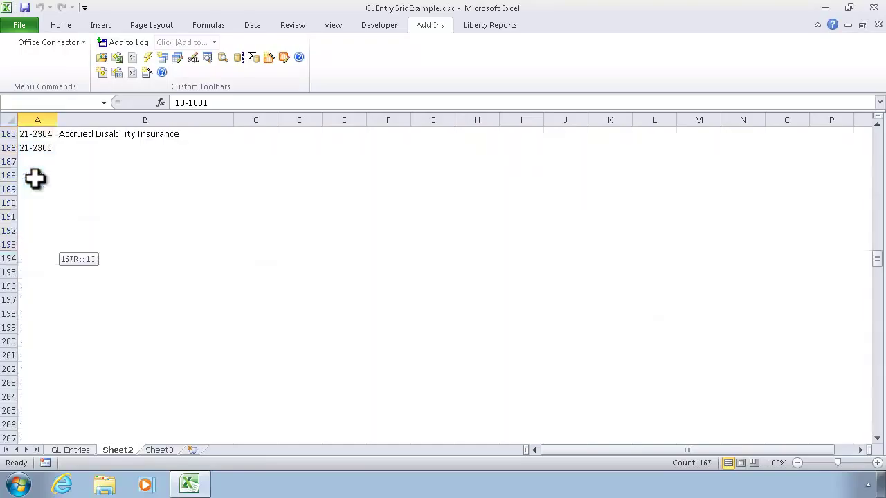
{"action": "scroll", "coordinate": [35, 179], "scroll_direction": "down", "scroll_amount": 20}
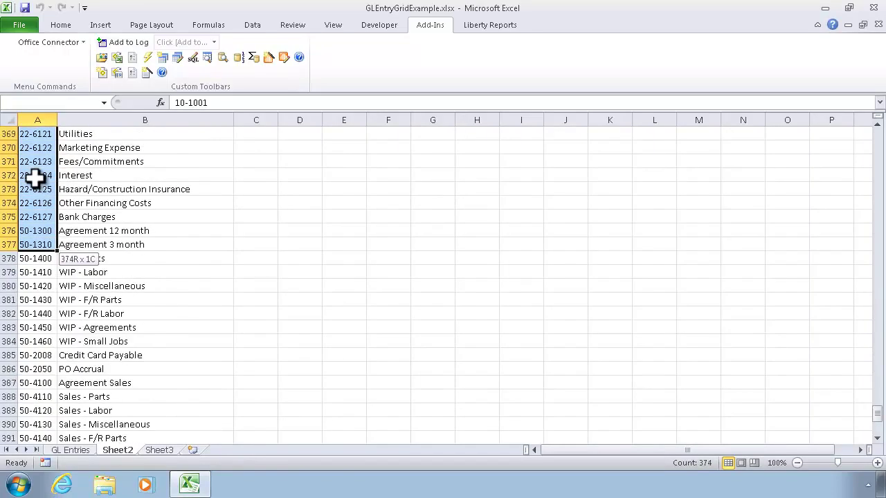
{"action": "left_click_drag", "start_coordinate": [35, 178], "coordinate": [35, 314]}
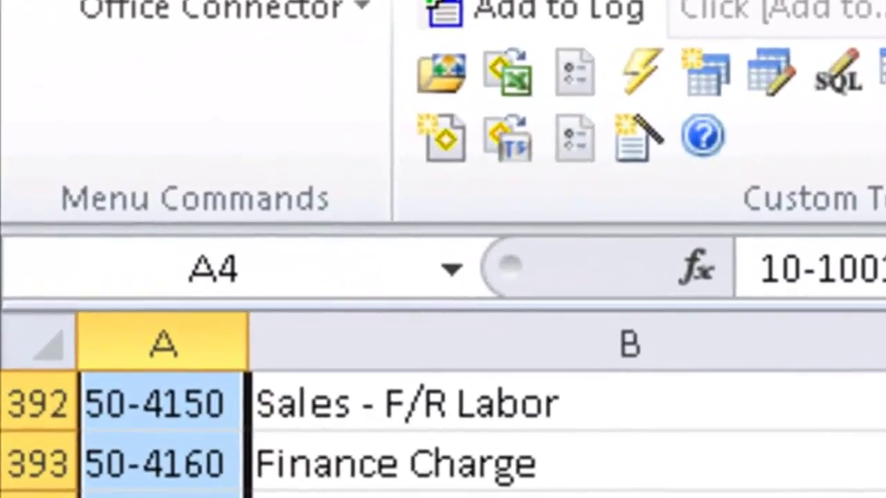
{"action": "left_click", "coordinate": [263, 263]}
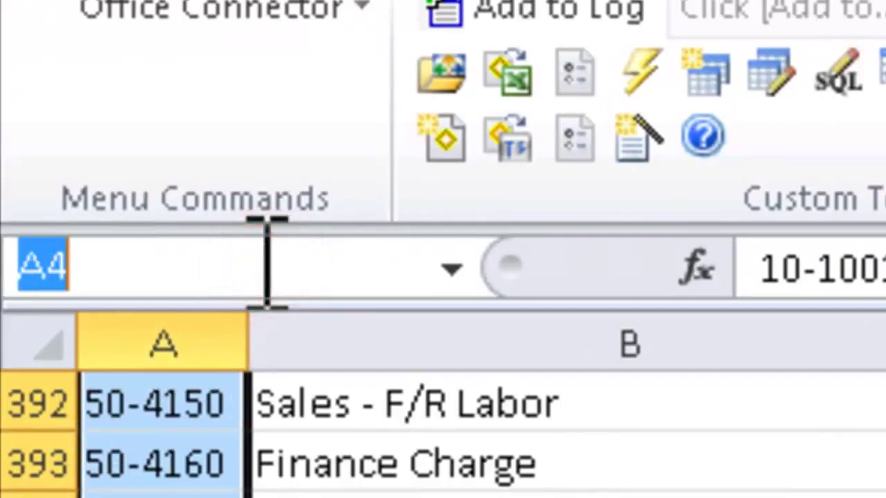
{"action": "type", "text": "AccountList"}
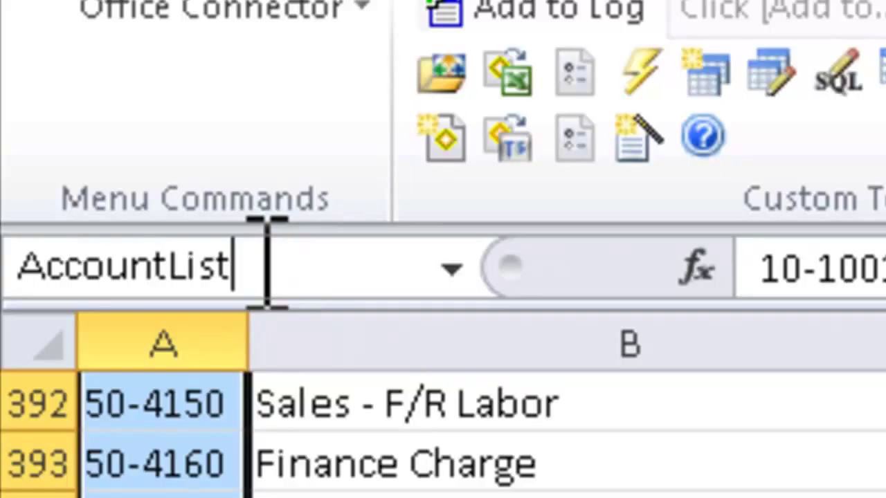
{"action": "key", "text": "Return"}
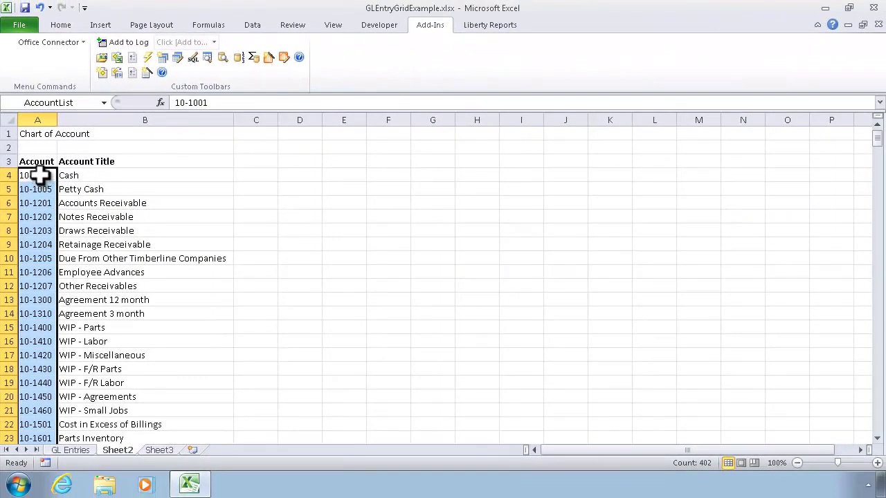
{"action": "left_click", "coordinate": [38, 175]}
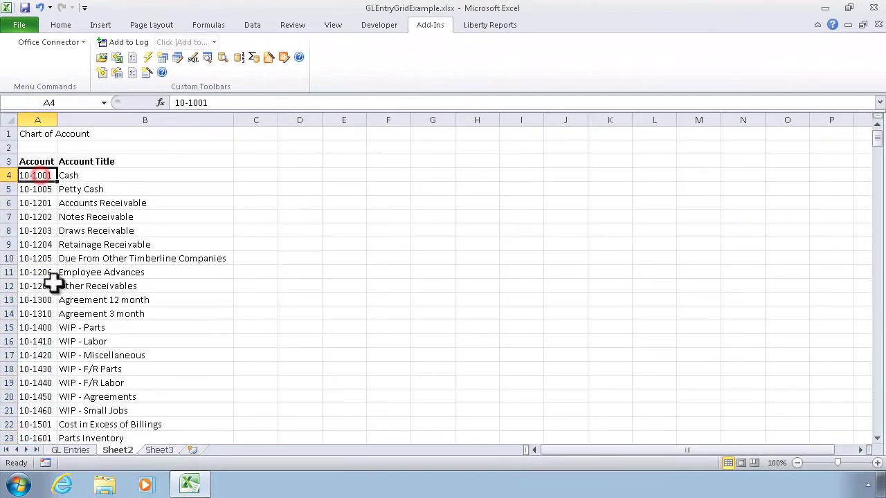
On GL Entries, give Account cell A4 list validation with source =AccountList
{"action": "left_click", "coordinate": [77, 451]}
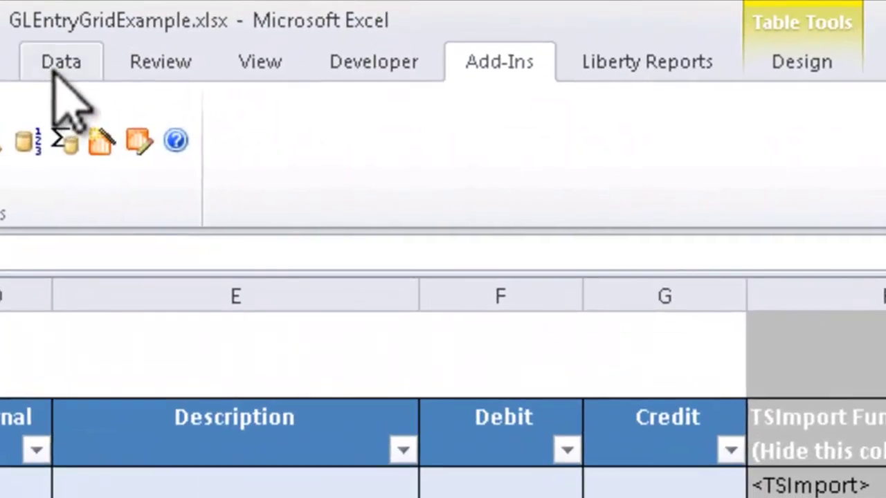
{"action": "left_click", "coordinate": [55, 69]}
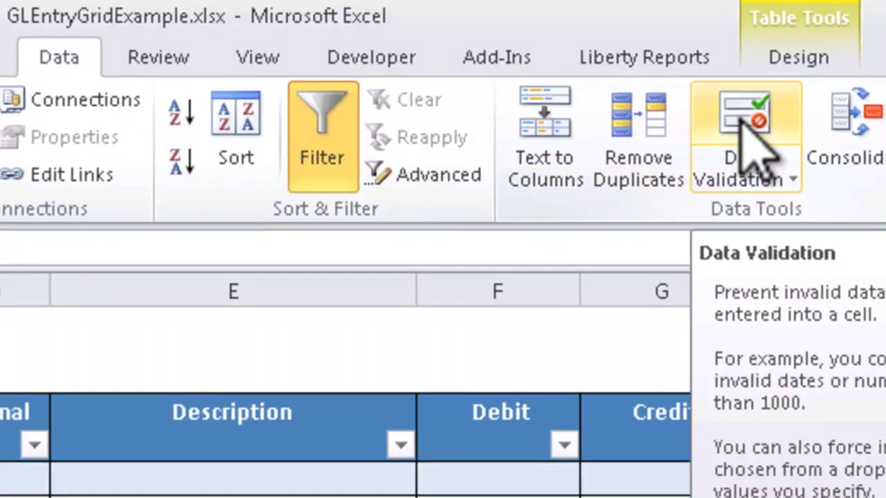
{"action": "left_click", "coordinate": [746, 130]}
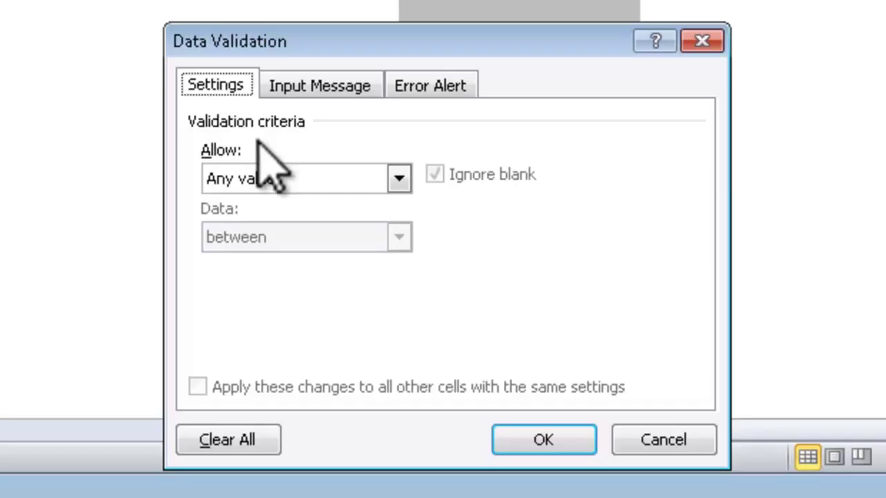
{"action": "left_click", "coordinate": [399, 179]}
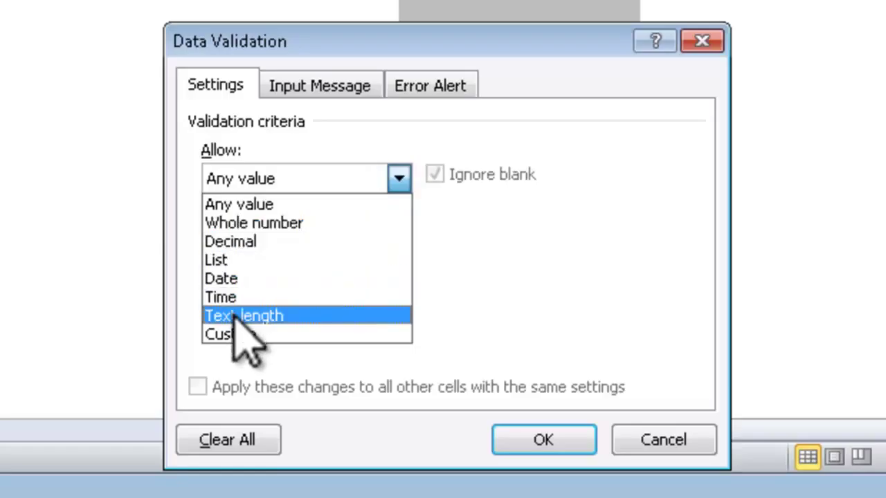
{"action": "left_click", "coordinate": [236, 258]}
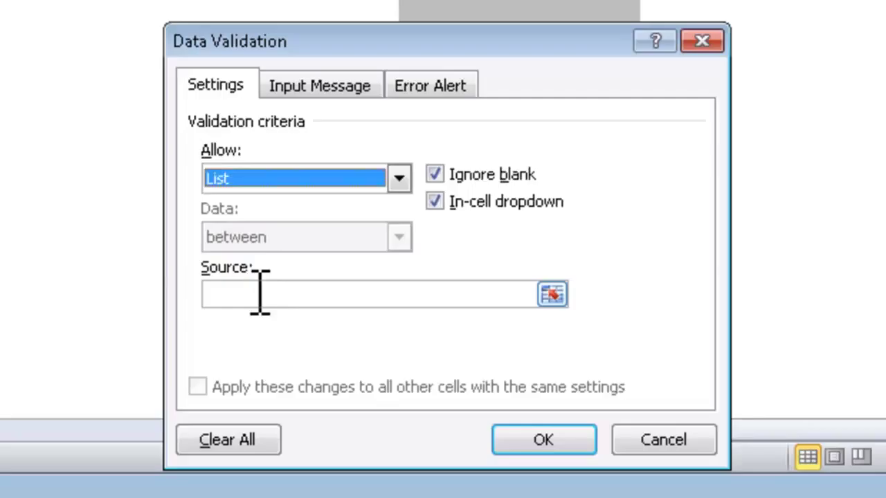
{"action": "left_click", "coordinate": [260, 293]}
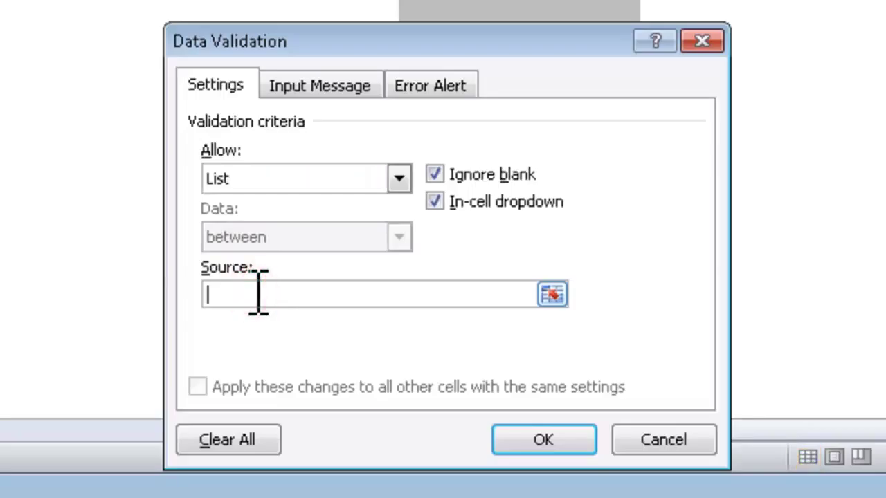
{"action": "type", "text": "=AccountList"}
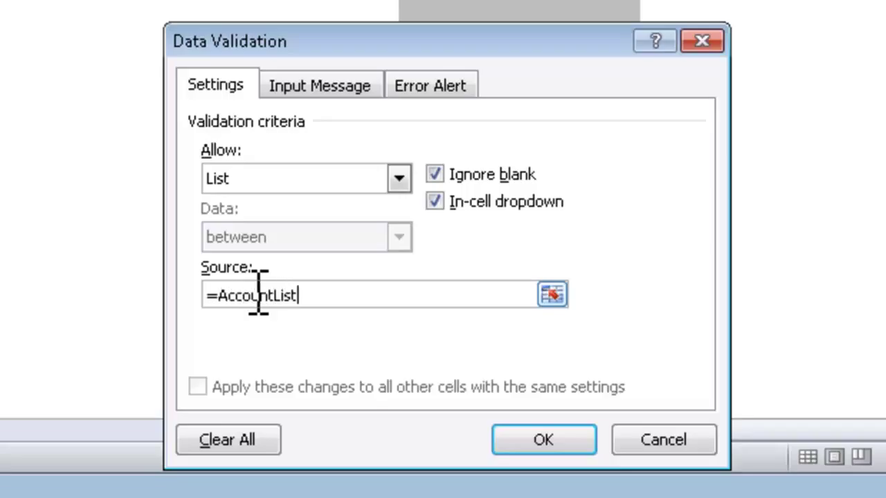
{"action": "left_click", "coordinate": [538, 443]}
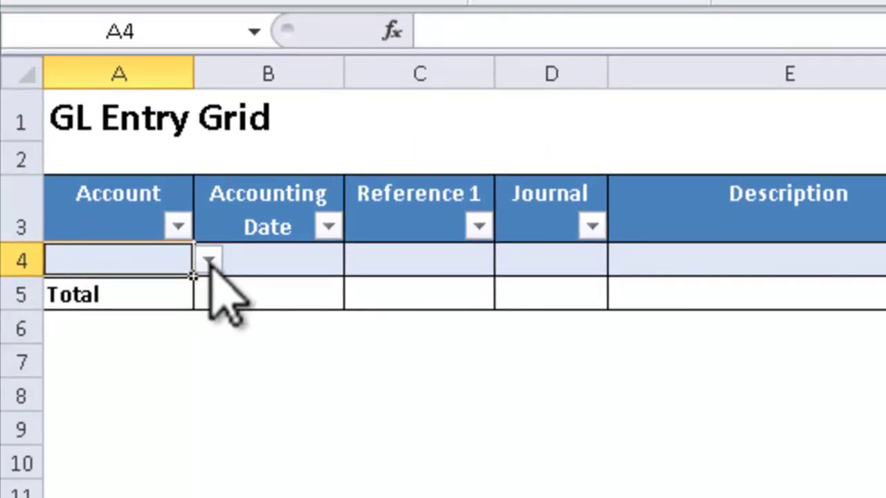
{"action": "left_click", "coordinate": [209, 260]}
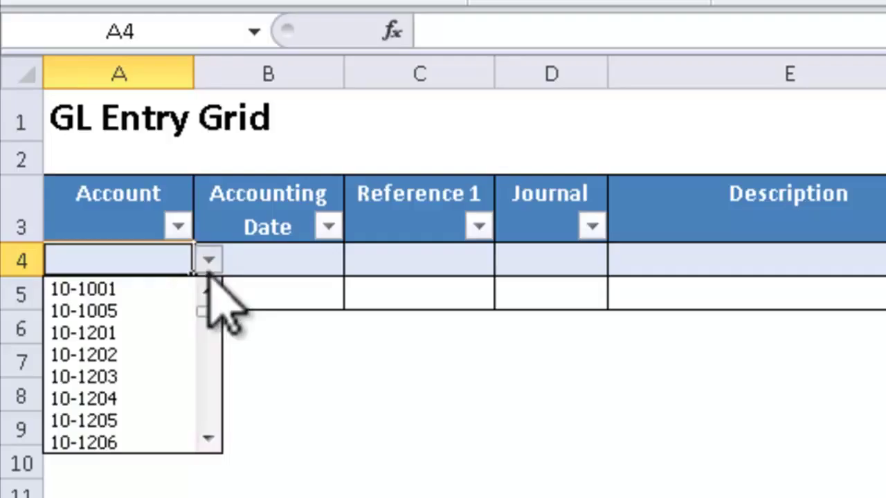
{"action": "left_click", "coordinate": [211, 311]}
{"action": "mouse_move", "coordinate": [211, 311]}
{"action": "left_mouse_down"}
{"action": "mouse_move", "coordinate": [208, 444]}
{"action": "mouse_move", "coordinate": [207, 308]}
{"action": "left_mouse_up"}
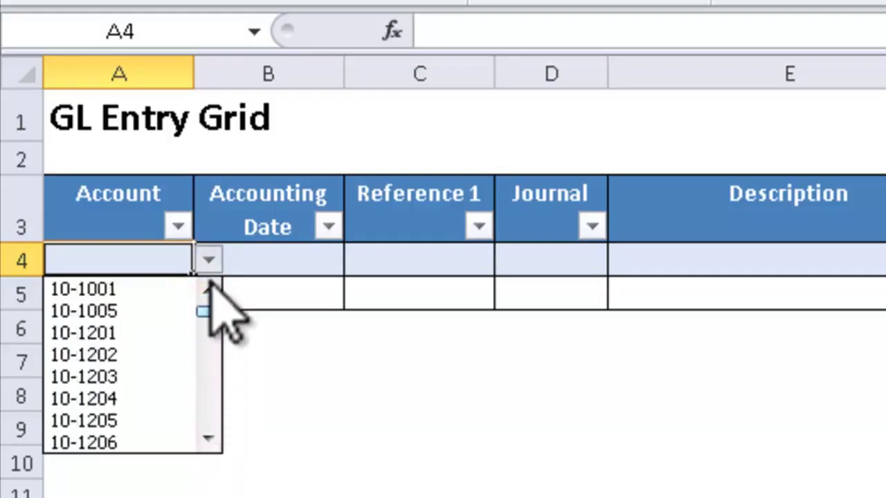
{"action": "left_click", "coordinate": [209, 258]}
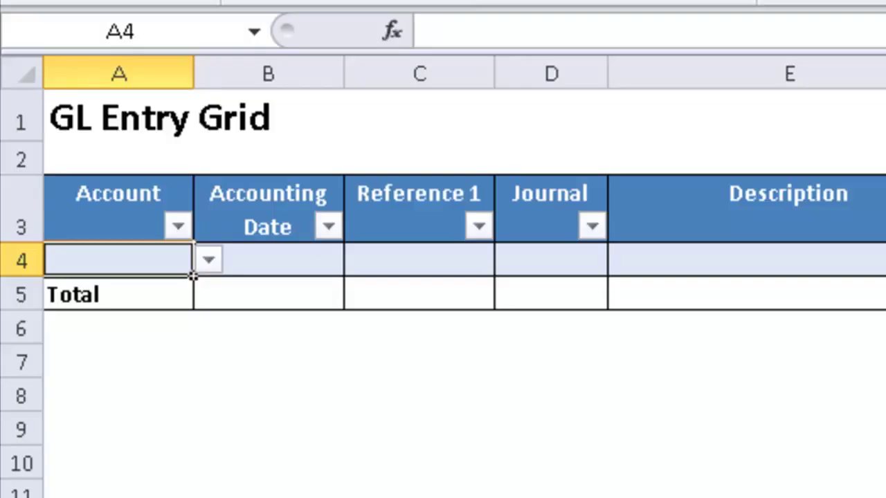
Insert a new column B before Accounting Date and widen it
{"action": "right_click", "coordinate": [262, 73]}
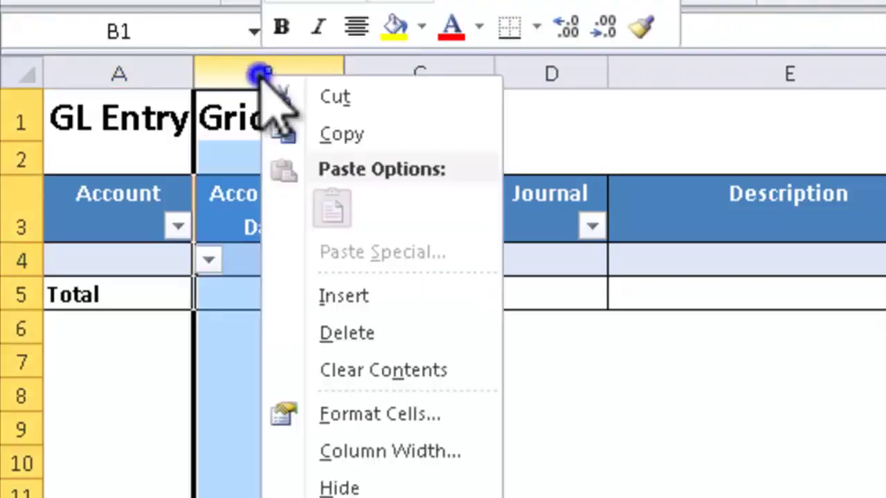
{"action": "left_click", "coordinate": [353, 296]}
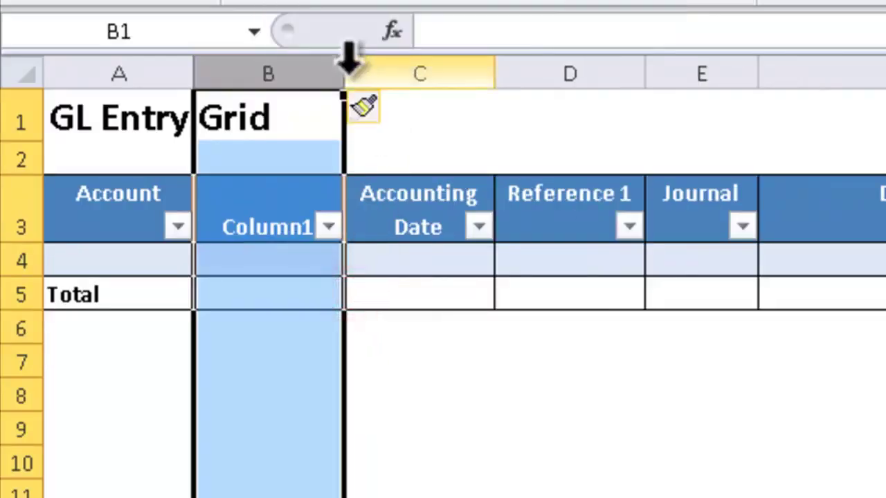
{"action": "left_click_drag", "start_coordinate": [344, 69], "coordinate": [625, 78]}
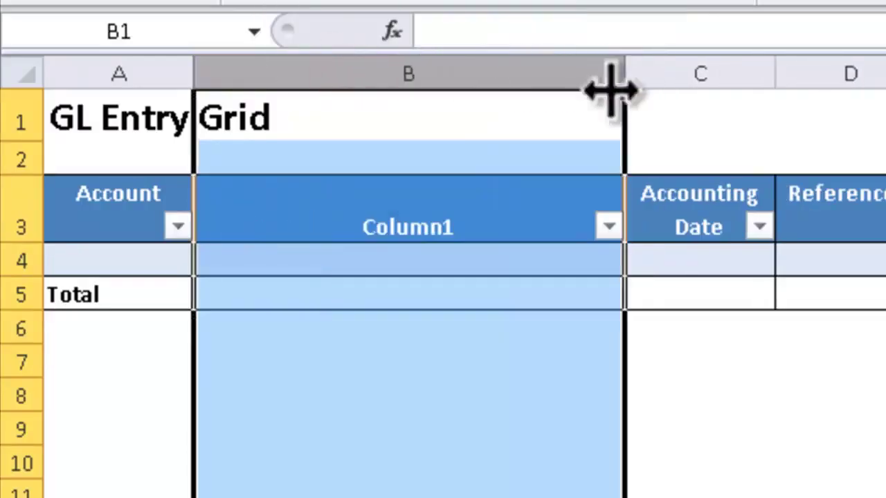
Label header B3 'Account Title' and check the account dropdown carried into B4
{"action": "left_click", "coordinate": [364, 214]}
{"action": "type", "text": "Account"}
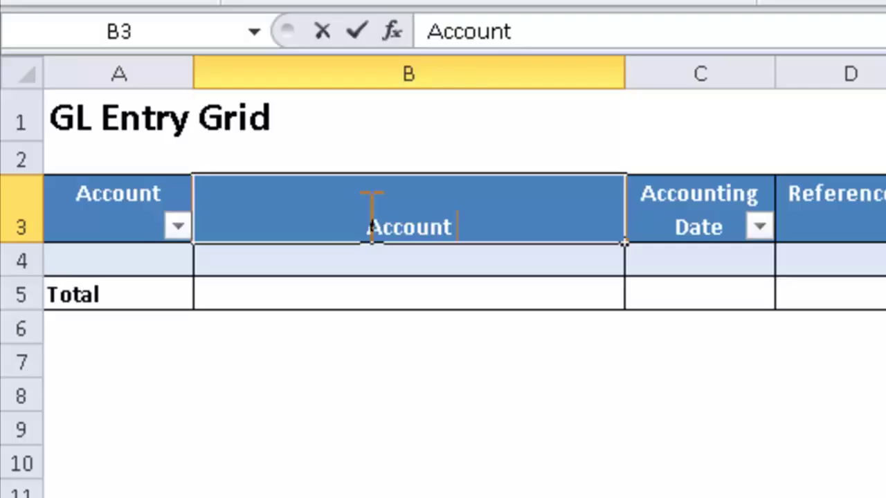
{"action": "type", "text": " Title"}
{"action": "key", "text": "Return"}
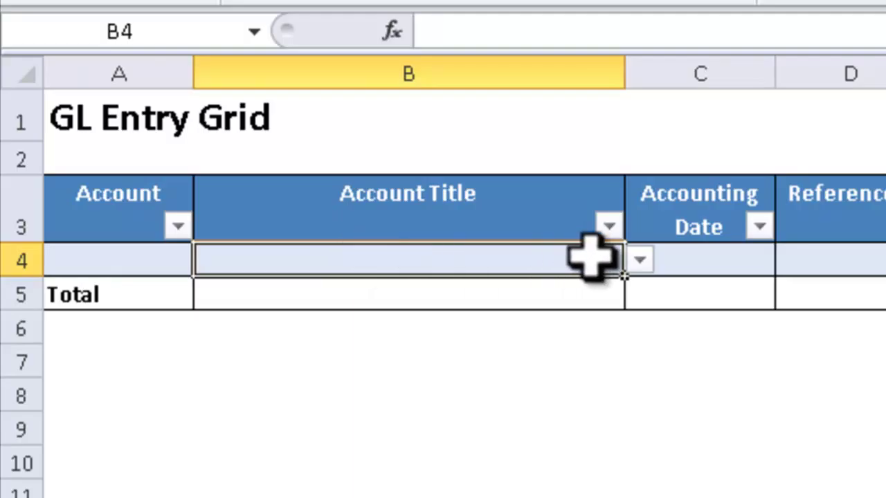
{"action": "left_click", "coordinate": [642, 260]}
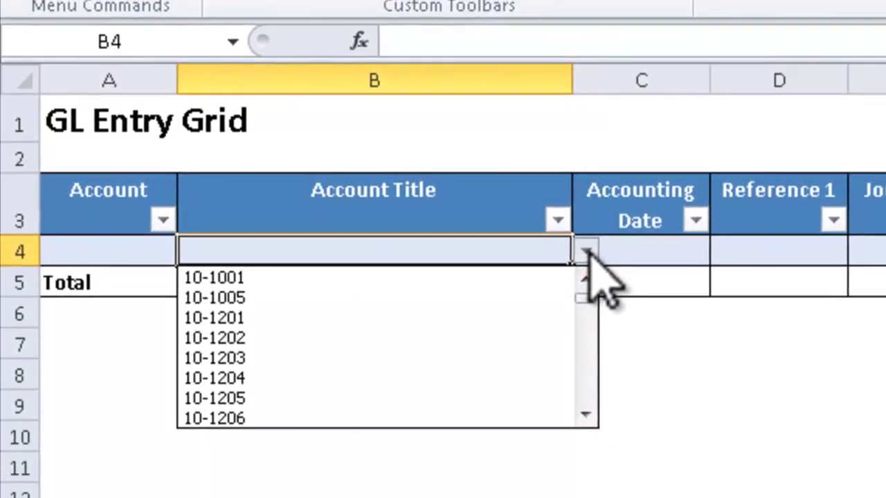
{"action": "left_click", "coordinate": [587, 254]}
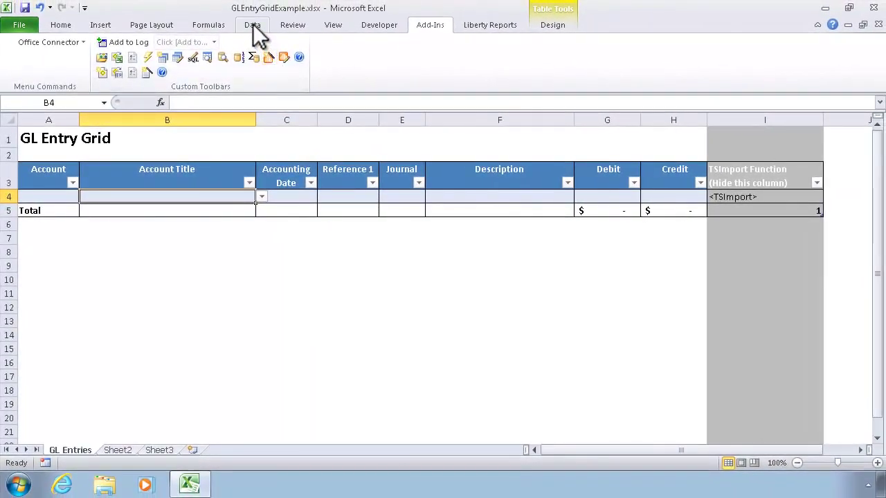
Clear all data validation from Account Title cell B4
{"action": "left_click", "coordinate": [252, 24]}
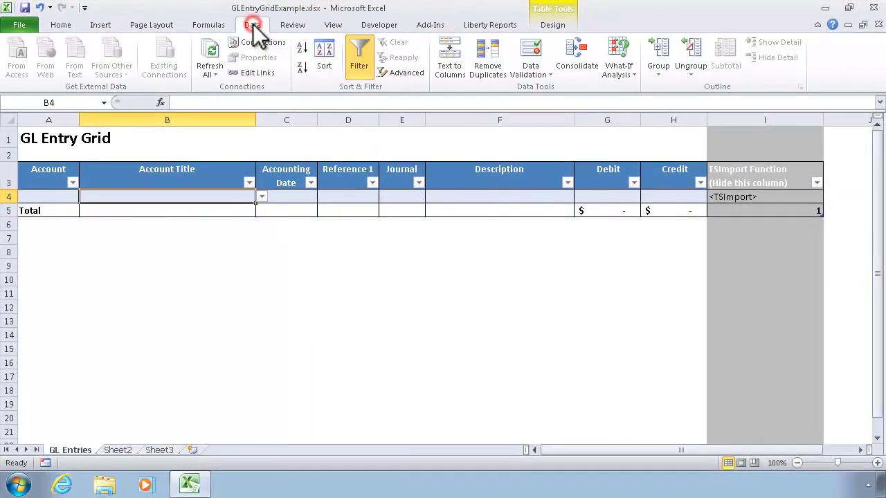
{"action": "left_click", "coordinate": [537, 54]}
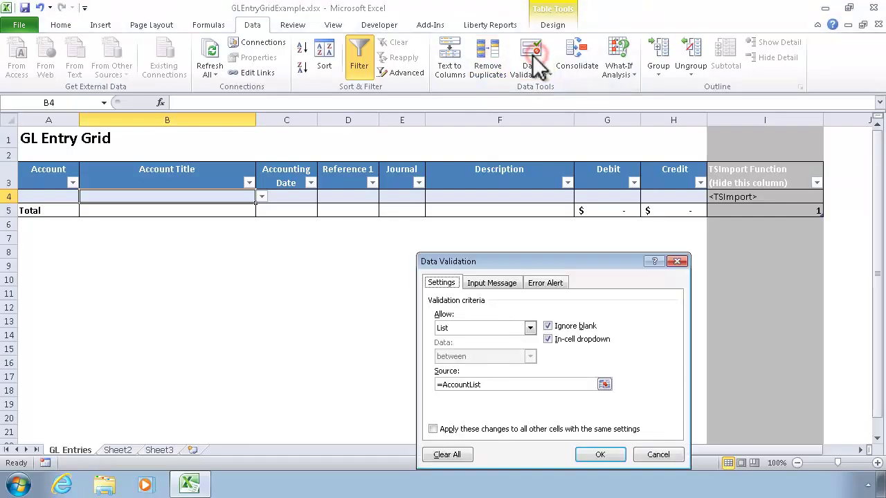
{"action": "left_click", "coordinate": [447, 455]}
{"action": "left_click", "coordinate": [600, 454]}
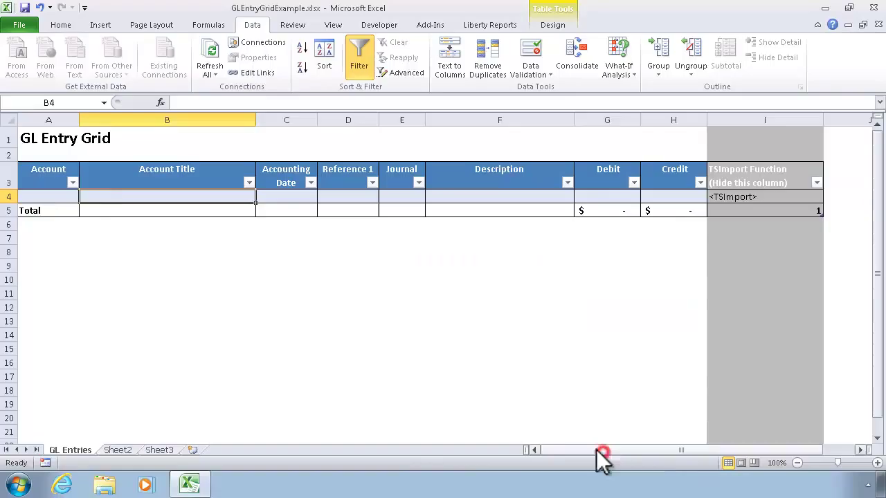
Confirm Account cell A4 still offers its account dropdown
{"action": "left_click", "coordinate": [61, 197]}
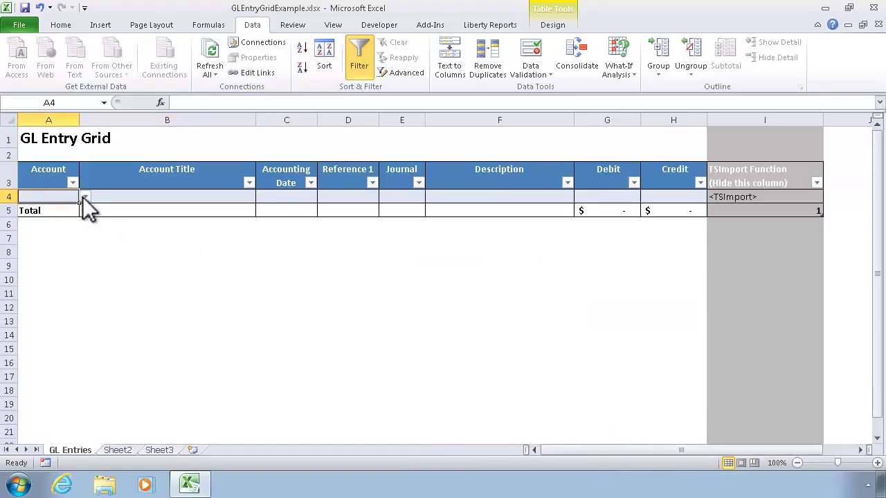
{"action": "left_click", "coordinate": [83, 196]}
{"action": "left_click", "coordinate": [121, 195]}
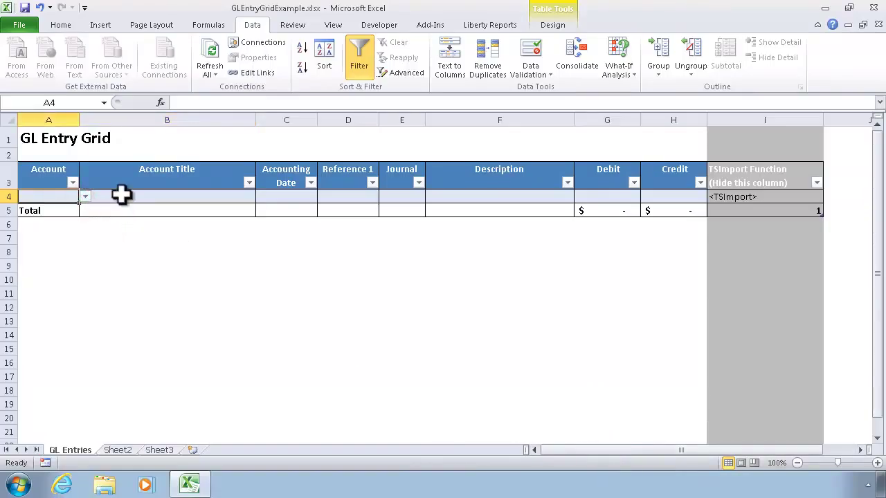
{"action": "left_click", "coordinate": [123, 196]}
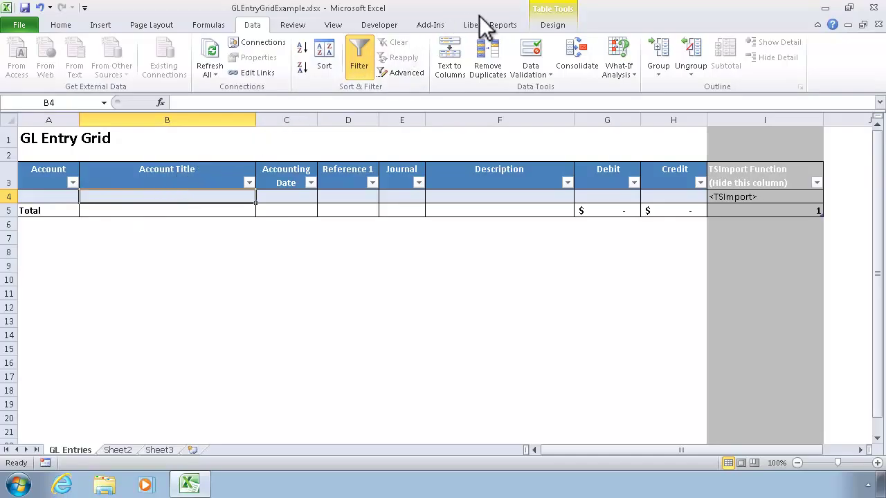
{"action": "right_click", "coordinate": [140, 197]}
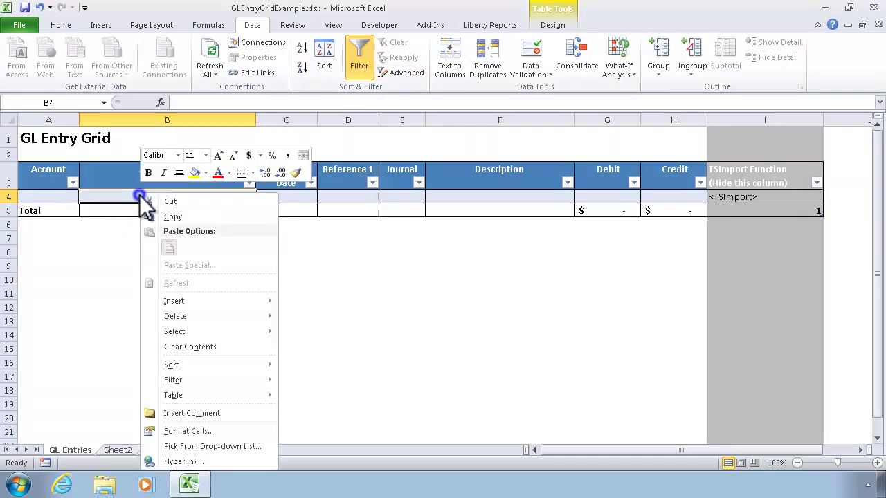
{"action": "left_click", "coordinate": [190, 430]}
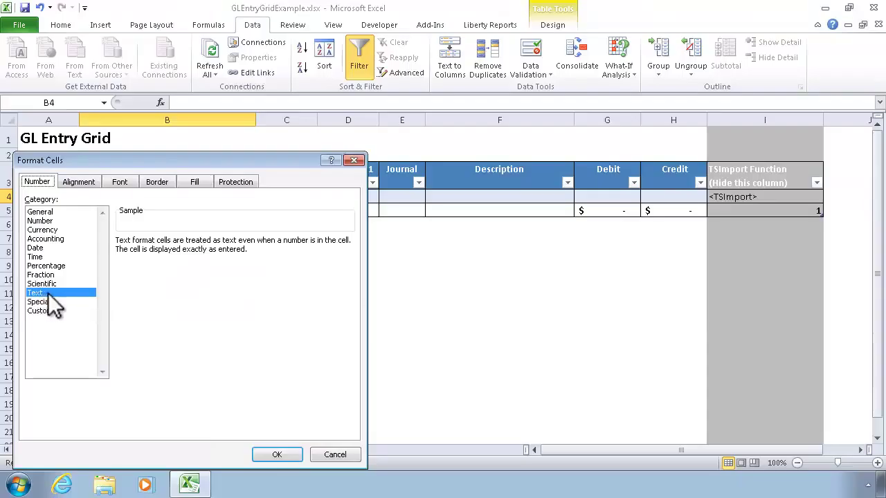
{"action": "left_click", "coordinate": [42, 212]}
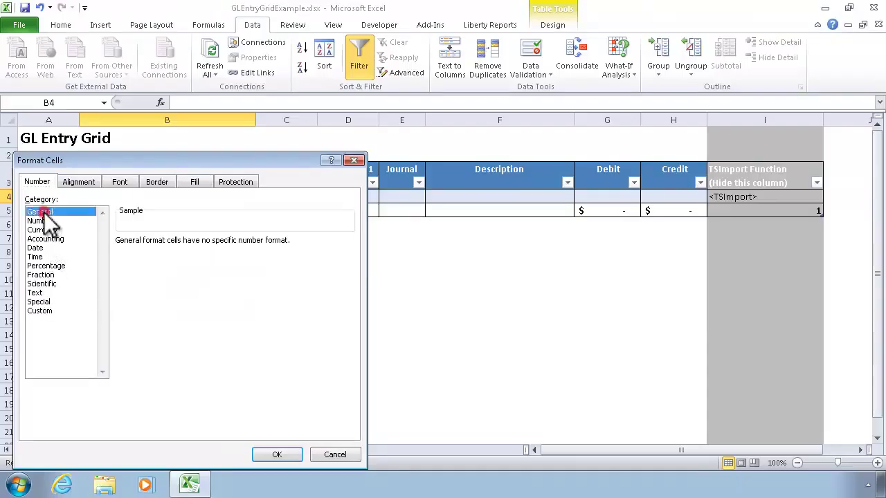
{"action": "left_click", "coordinate": [275, 455]}
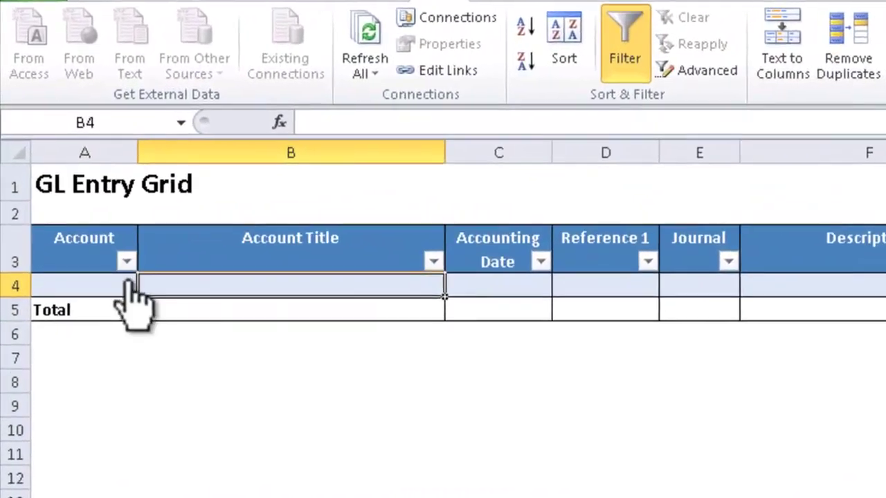
{"action": "left_click", "coordinate": [58, 196]}
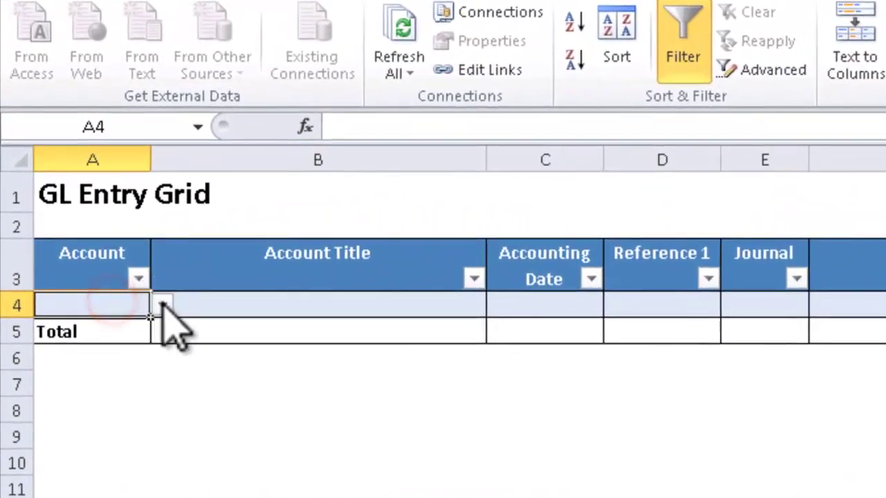
Choose account 10-1001 from Account cell A4's dropdown
{"action": "left_click", "coordinate": [161, 304]}
{"action": "left_click", "coordinate": [104, 329]}
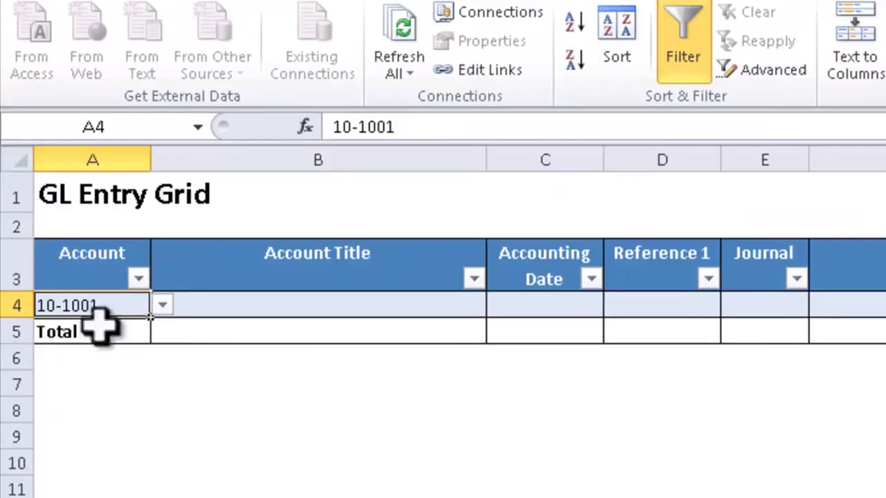
{"action": "left_click", "coordinate": [201, 298]}
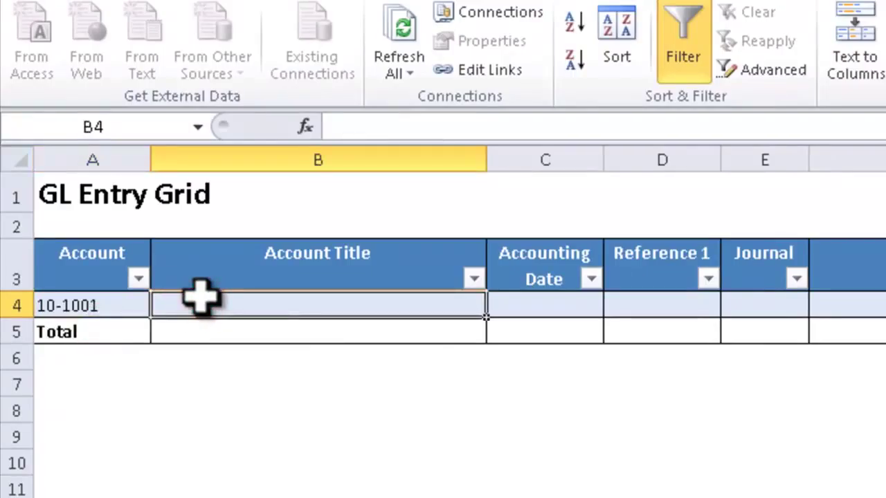
In B4, begin the formula =VLOOKUP([Account], using the row's Account as the lookup value
{"action": "type", "text": "=VLOOKUP("}
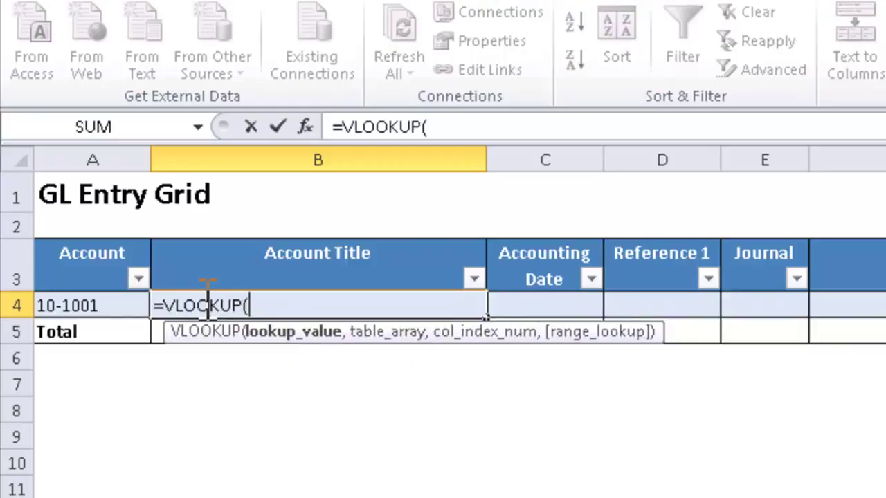
{"action": "left_click", "coordinate": [90, 303]}
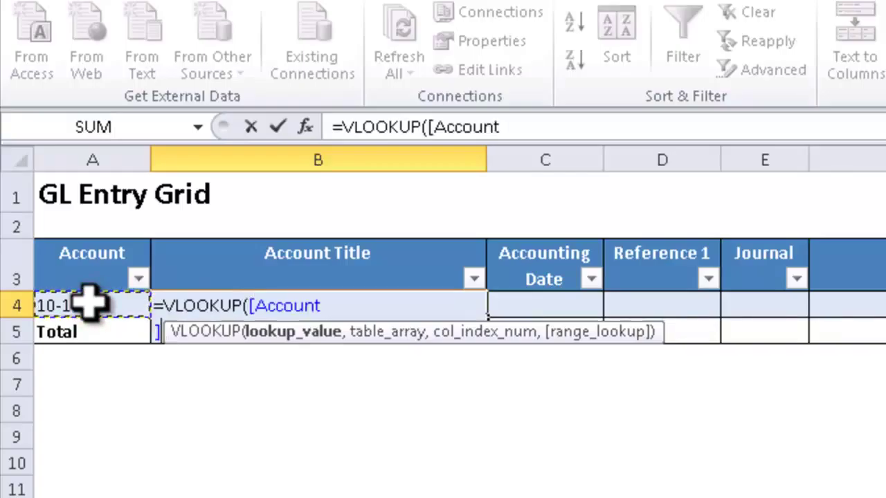
{"action": "type", "text": ","}
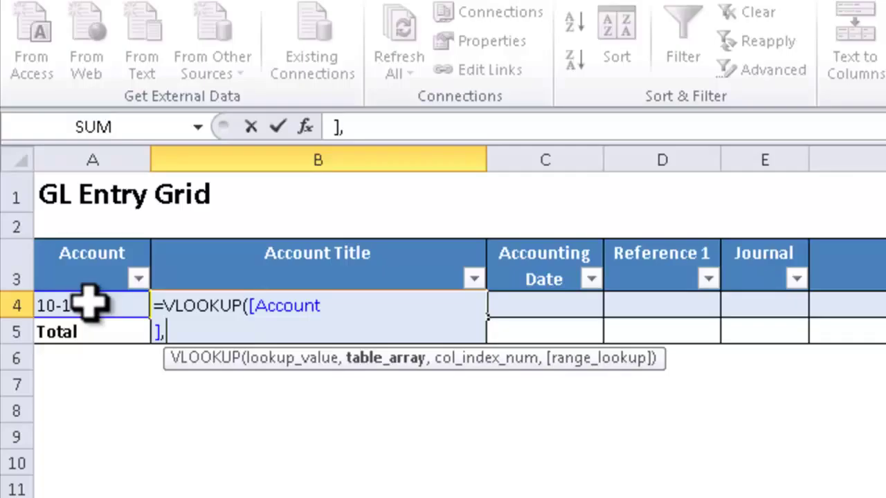
{"action": "type", "text": "Q"}
{"action": "key", "text": "BackSpace"}
{"action": "type", "text": "S"}
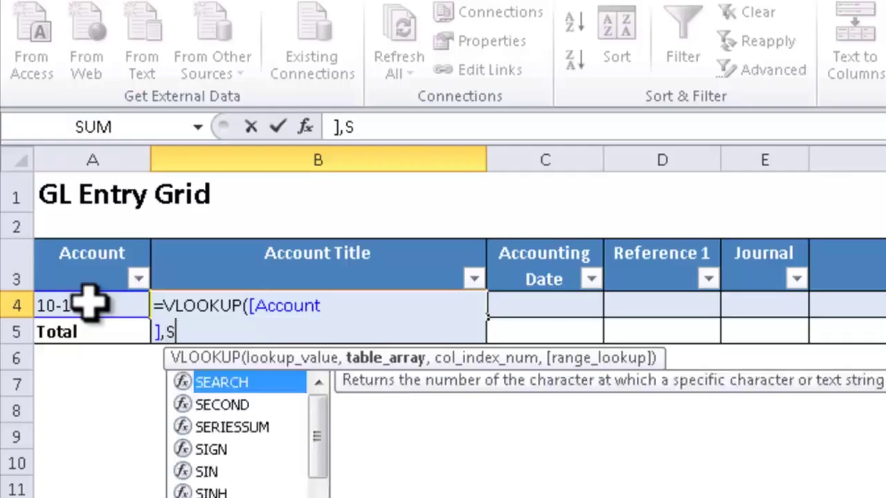
{"action": "type", "text": "heet2"}
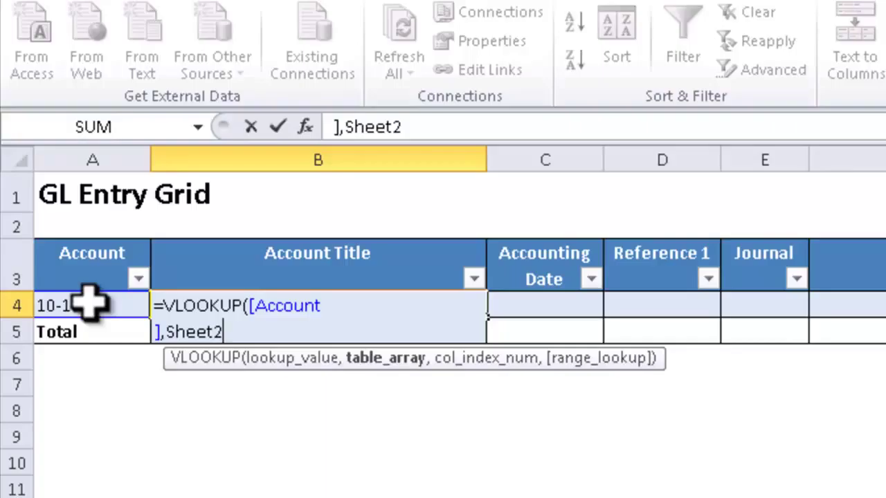
{"action": "type", "text": "!qry"}
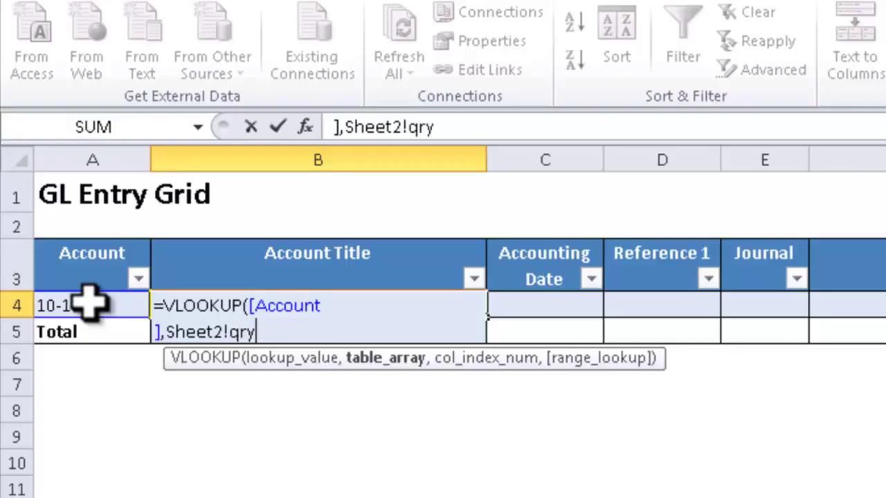
{"action": "type", "text": "Ac"}
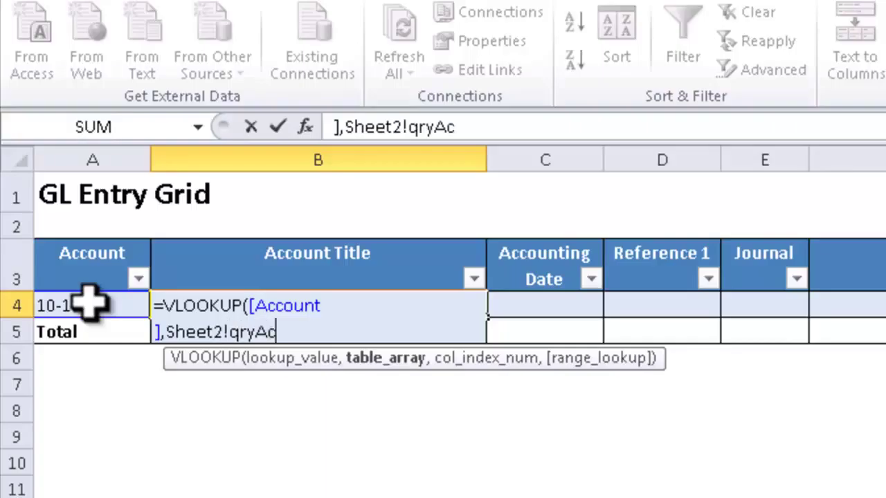
{"action": "key", "text": "BackSpace"}
{"action": "key", "text": "BackSpace"}
{"action": "type", "text": "GLAccount"}
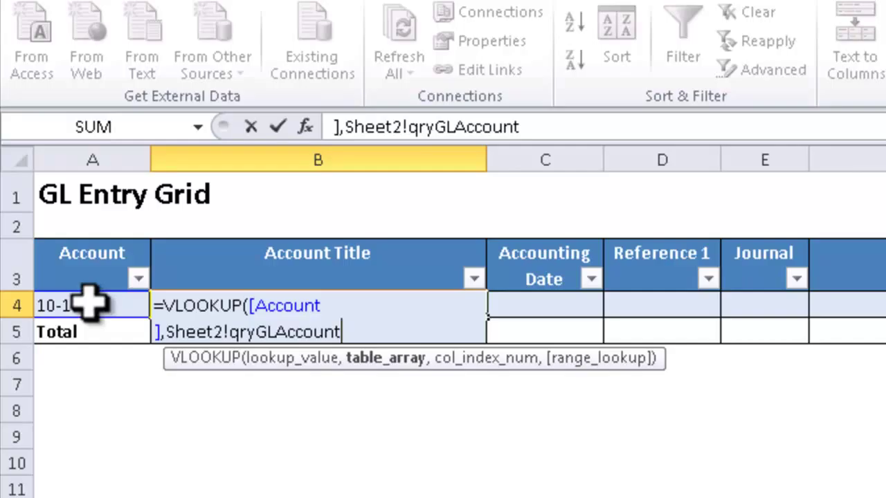
{"action": "key", "text": "BackSpace"}
{"action": "key", "text": "BackSpace"}
{"action": "key", "text": "BackSpace"}
{"action": "key", "text": "BackSpace"}
{"action": "key", "text": "BackSpace"}
{"action": "key", "text": "BackSpace"}
{"action": "key", "text": "BackSpace"}
{"action": "key", "text": "BackSpace"}
{"action": "key", "text": "BackSpace"}
{"action": "key", "text": "BackSpace"}
{"action": "key", "text": "BackSpace"}
{"action": "key", "text": "BackSpace"}
{"action": "key", "text": "BackSpace"}
{"action": "key", "text": "BackSpace"}
{"action": "key", "text": "BackSpace"}
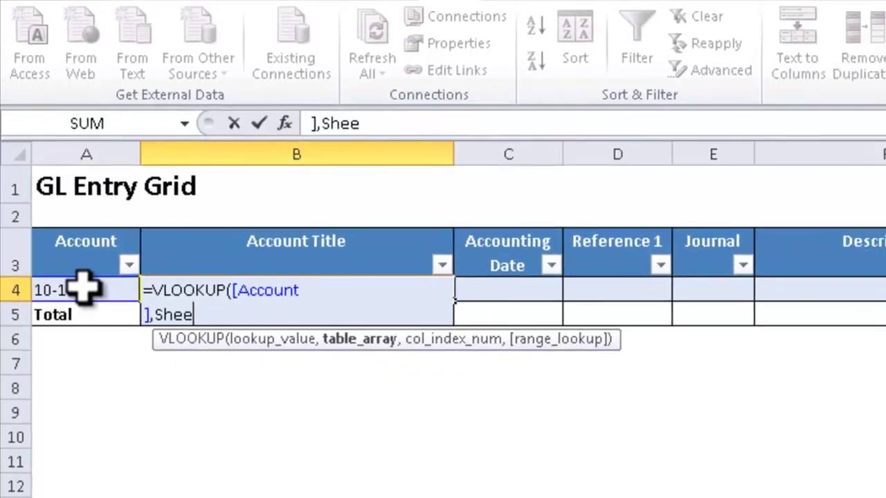
{"action": "key", "text": "BackSpace"}
{"action": "key", "text": "BackSpace"}
{"action": "key", "text": "BackSpace"}
{"action": "key", "text": "BackSpace"}
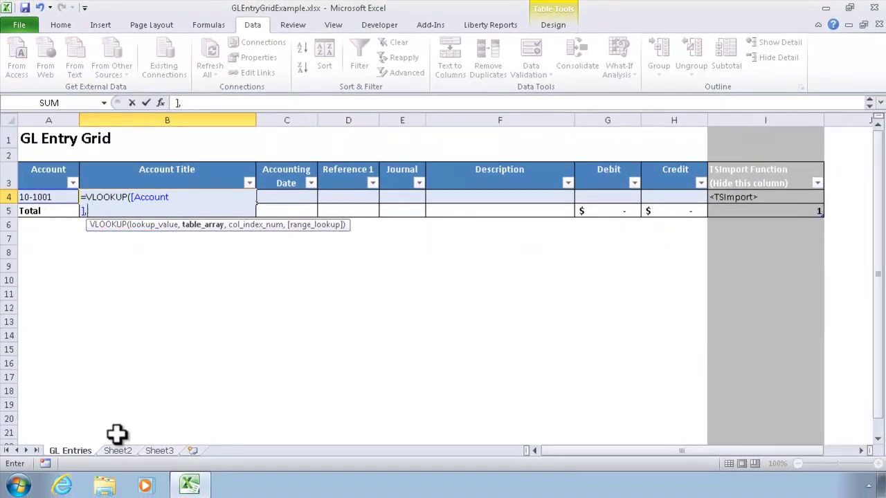
Select Sheet2's qryGLAccount chart of accounts as the lookup table
{"action": "left_click", "coordinate": [118, 451]}
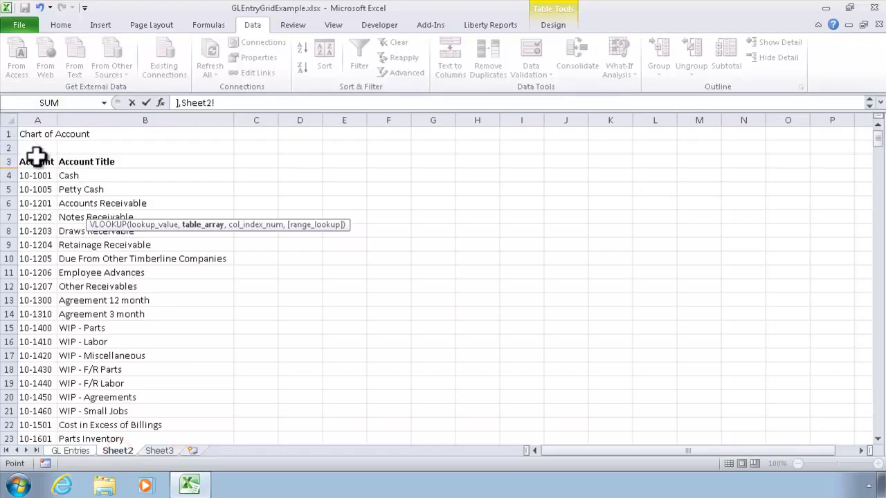
{"action": "left_click_drag", "start_coordinate": [38, 163], "coordinate": [37, 166]}
{"action": "scroll", "coordinate": [38, 163], "scroll_direction": "down", "scroll_amount": 20}
{"action": "scroll", "coordinate": [38, 163], "scroll_direction": "down", "scroll_amount": 20}
{"action": "scroll", "coordinate": [38, 163], "scroll_direction": "down", "scroll_amount": 20}
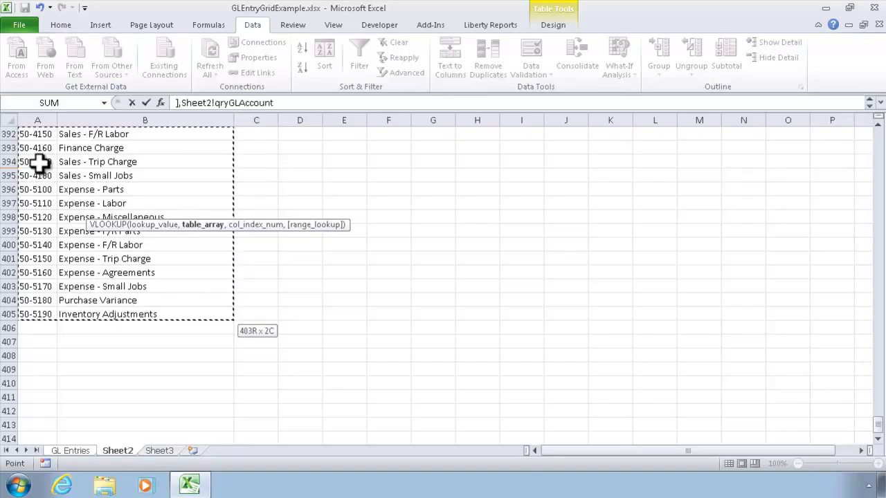
{"action": "left_click", "coordinate": [284, 102]}
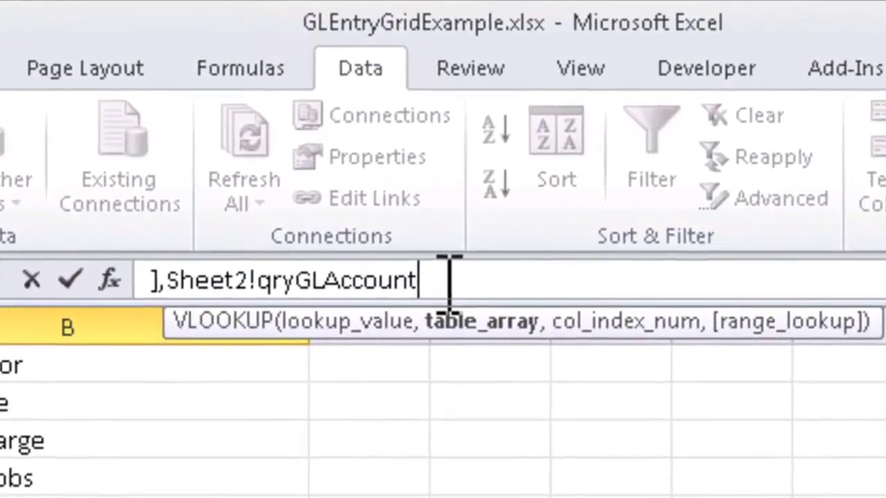
Finish with column 2 and FALSE: =VLOOKUP([Account],Sheet2!qryGLAccount,2,FALSE)
{"action": "type", "text": ","}
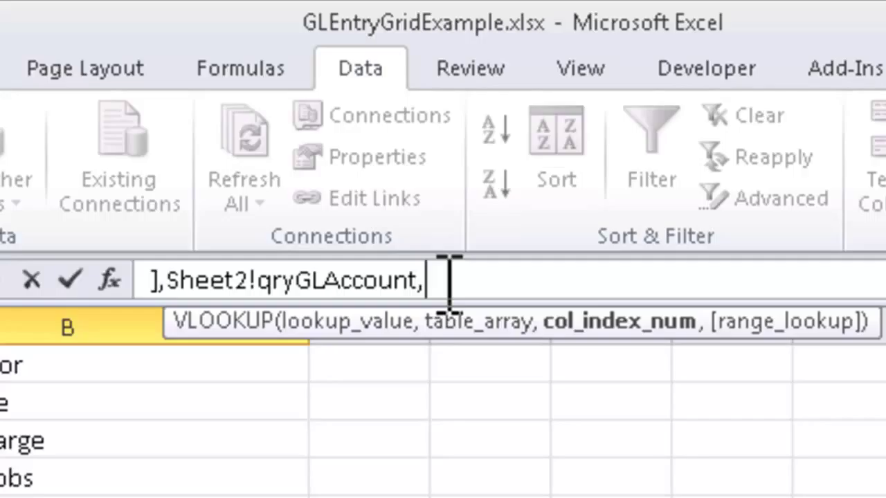
{"action": "type", "text": "2,"}
{"action": "key", "text": "Escape"}
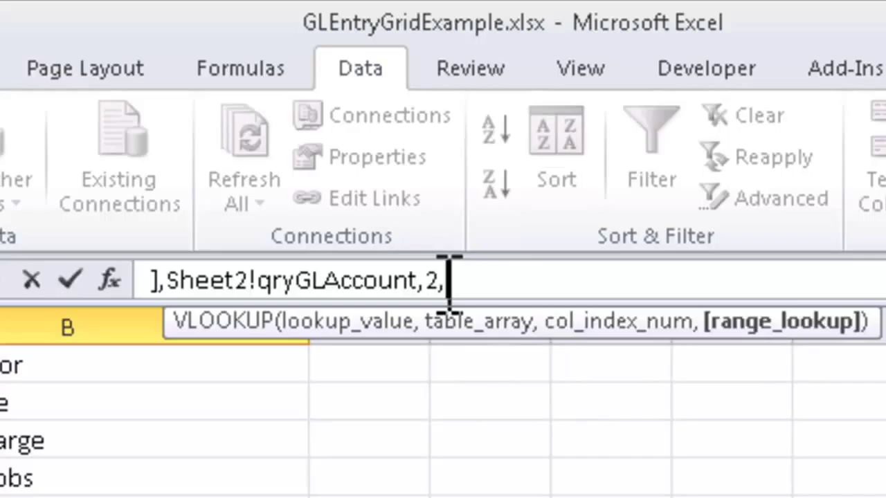
{"action": "key", "text": "BackSpace"}
{"action": "type", "text": ","}
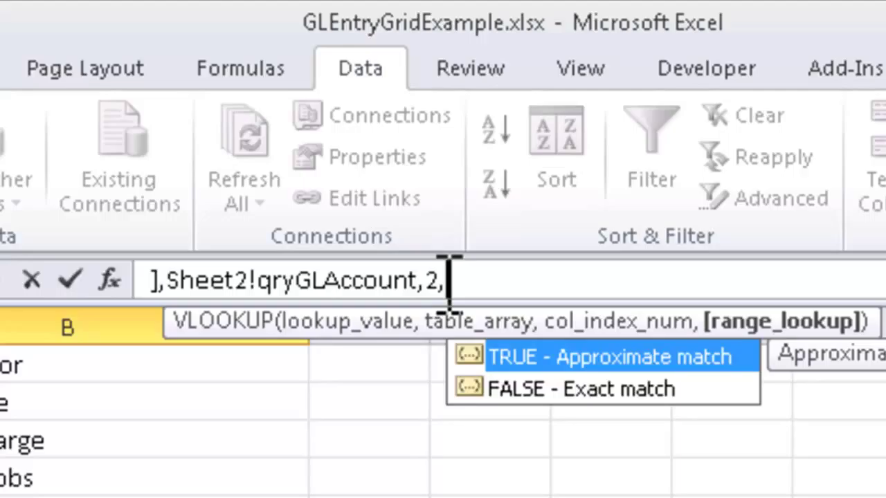
{"action": "type", "text": "as"}
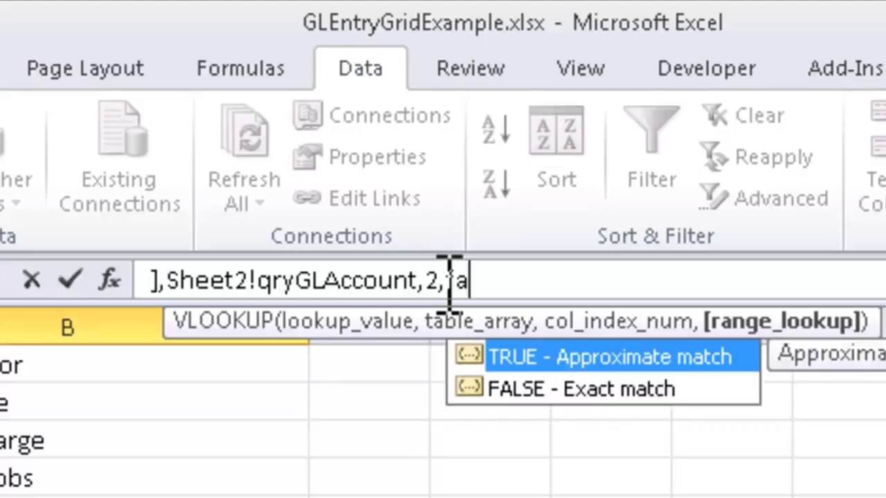
{"action": "key", "text": "BackSpace"}
{"action": "key", "text": "BackSpace"}
{"action": "key", "text": "Escape"}
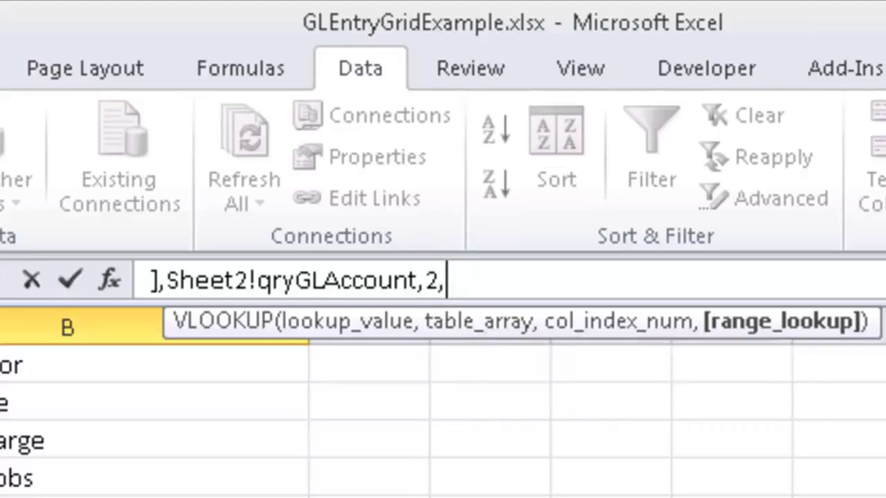
{"action": "type", "text": "FALS"}
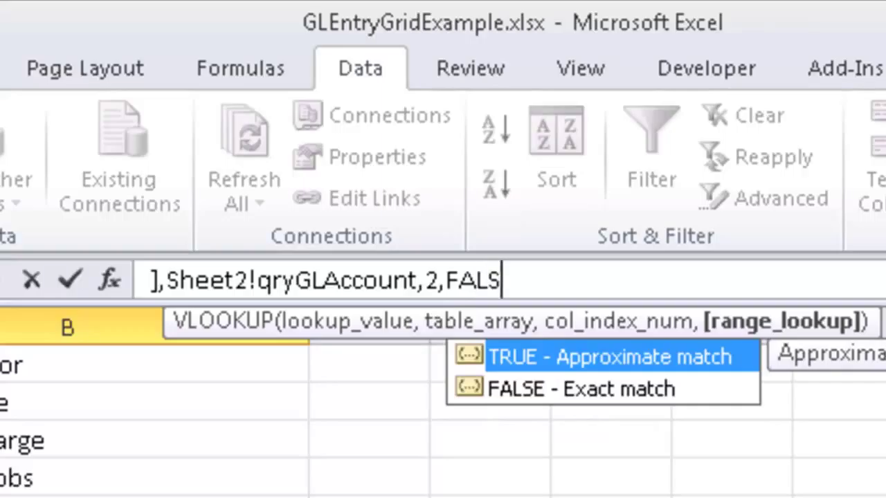
{"action": "type", "text": "E)"}
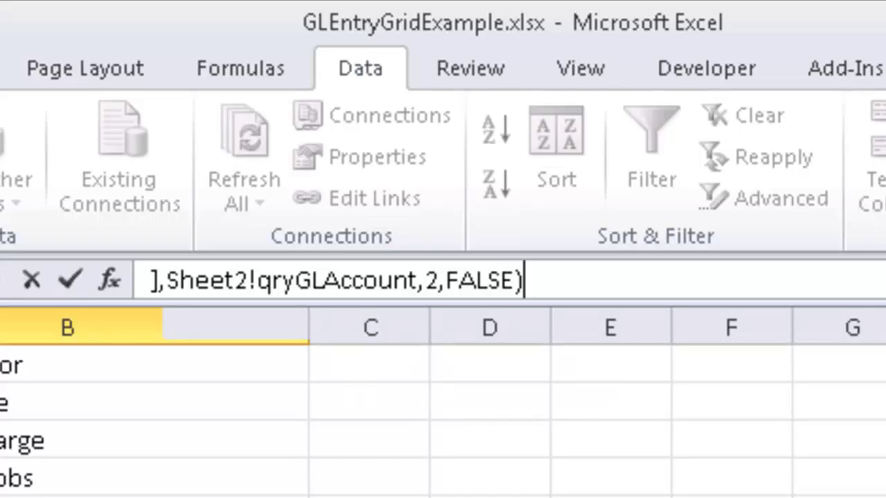
{"action": "key", "text": "Return"}
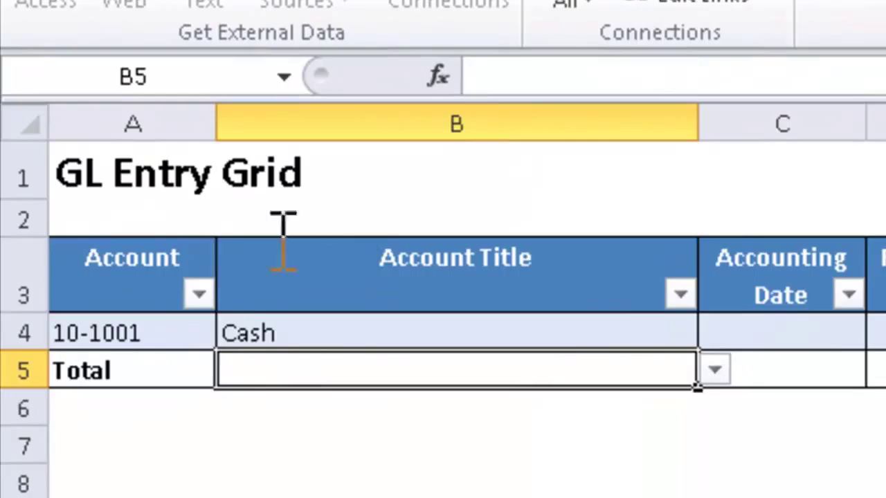
Test the lookup with accounts 10-1201 and 10-1205, then show the Office Connector toolbars
{"action": "left_click", "coordinate": [205, 333]}
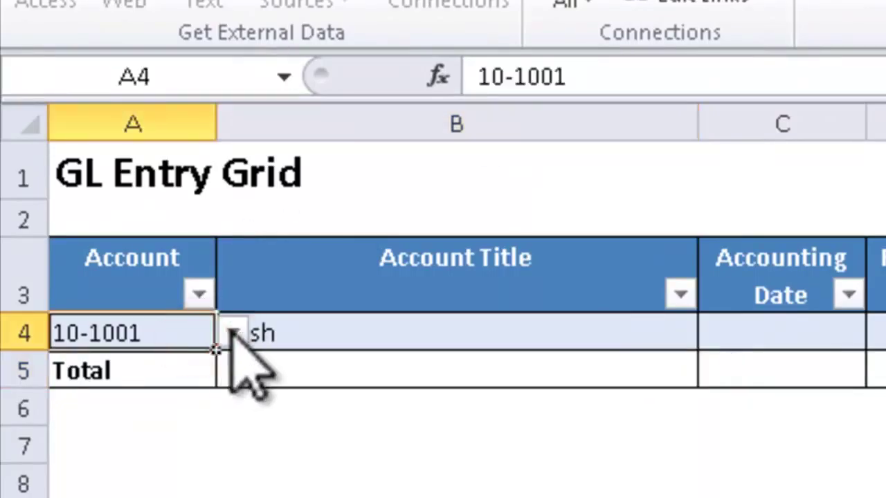
{"action": "left_click", "coordinate": [233, 333]}
{"action": "left_click", "coordinate": [152, 414]}
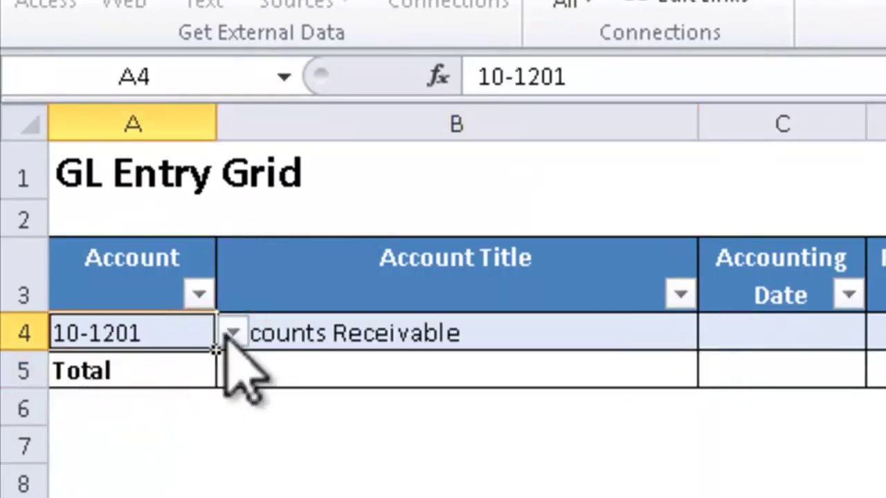
{"action": "left_click", "coordinate": [233, 333]}
{"action": "left_click", "coordinate": [166, 460]}
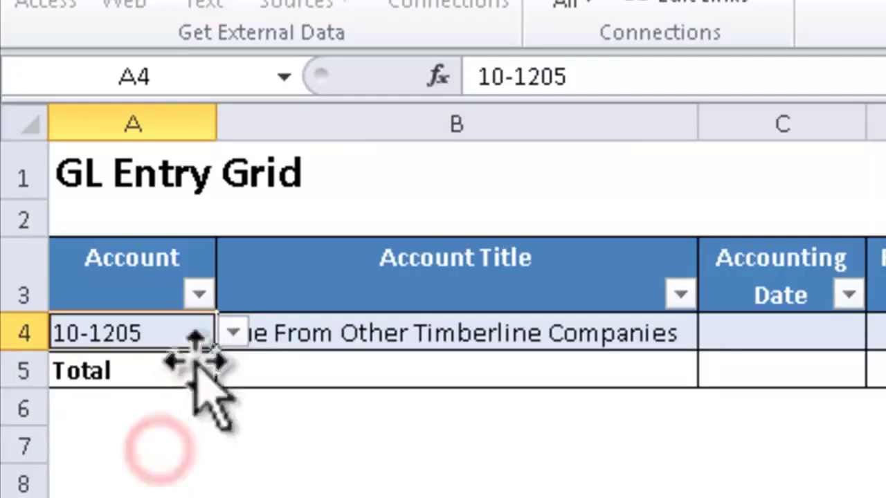
{"action": "left_click", "coordinate": [311, 335]}
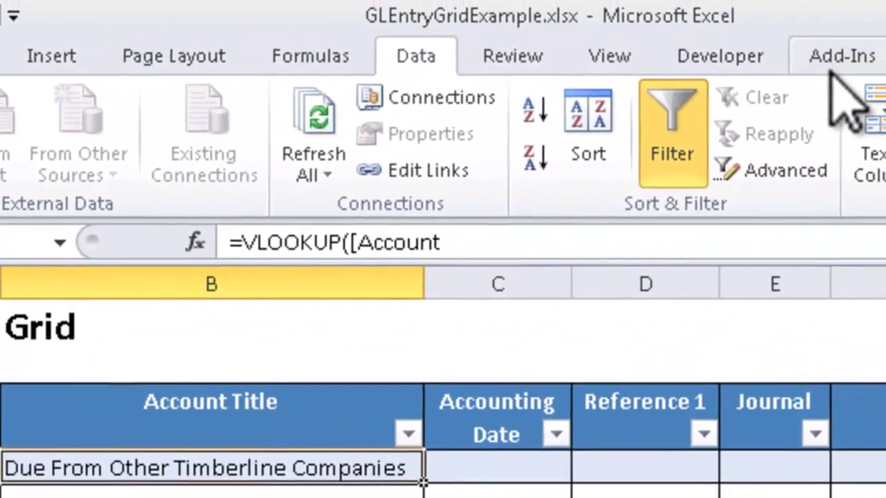
{"action": "left_click", "coordinate": [878, 37]}
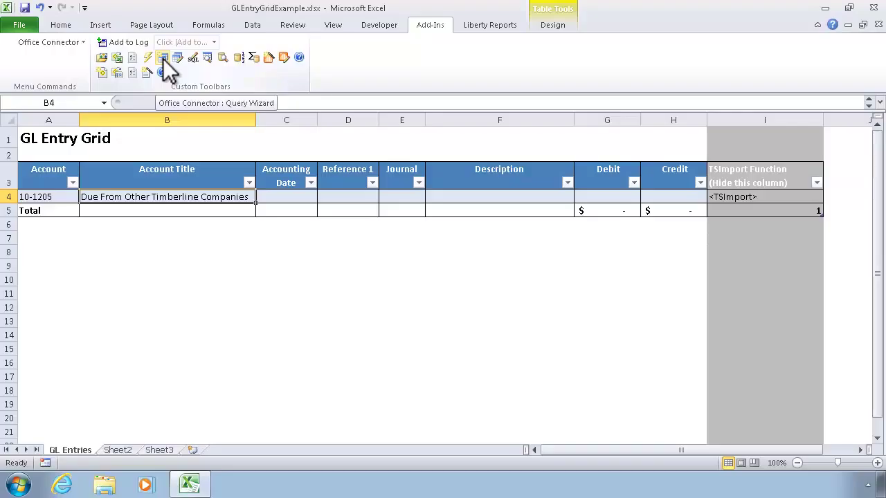
Open Data Validation for Account cell A4 on its Input Message tab
{"action": "left_click", "coordinate": [52, 196]}
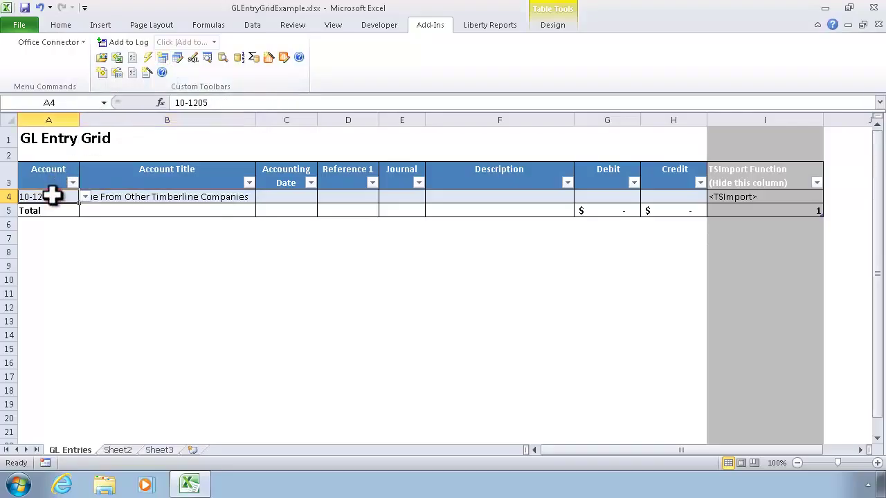
{"action": "right_click", "coordinate": [54, 197]}
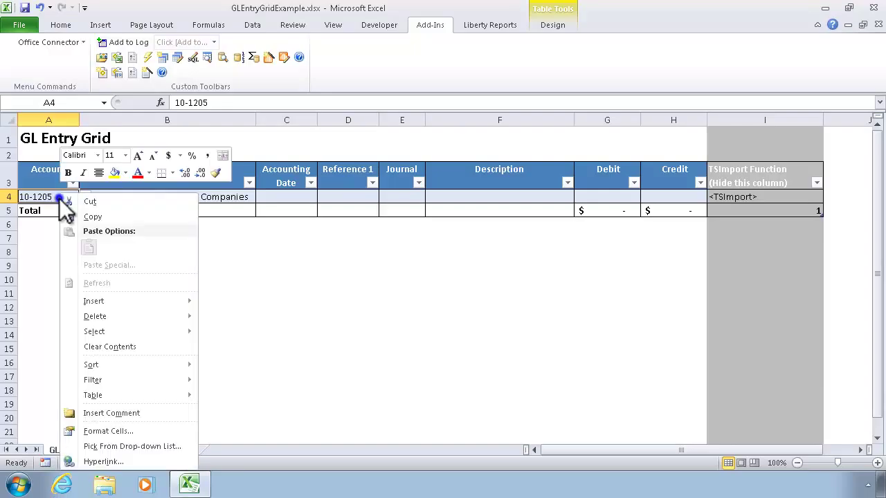
{"action": "left_click", "coordinate": [40, 198]}
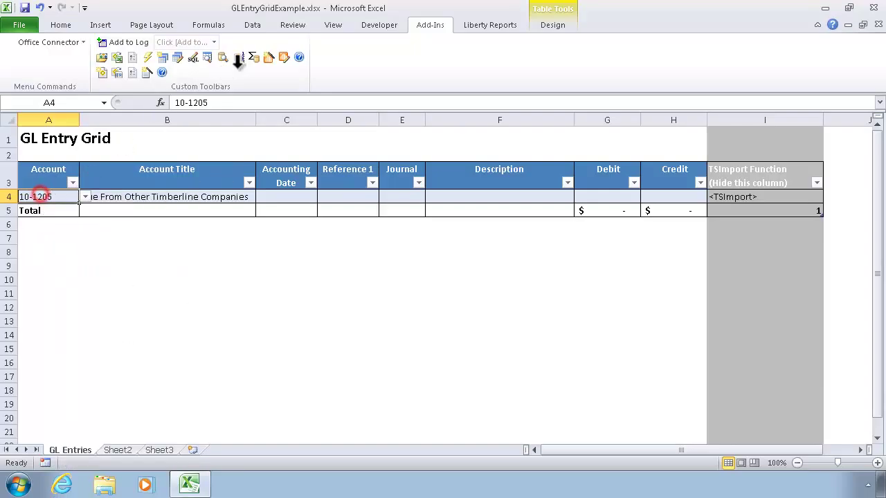
{"action": "left_click", "coordinate": [252, 25]}
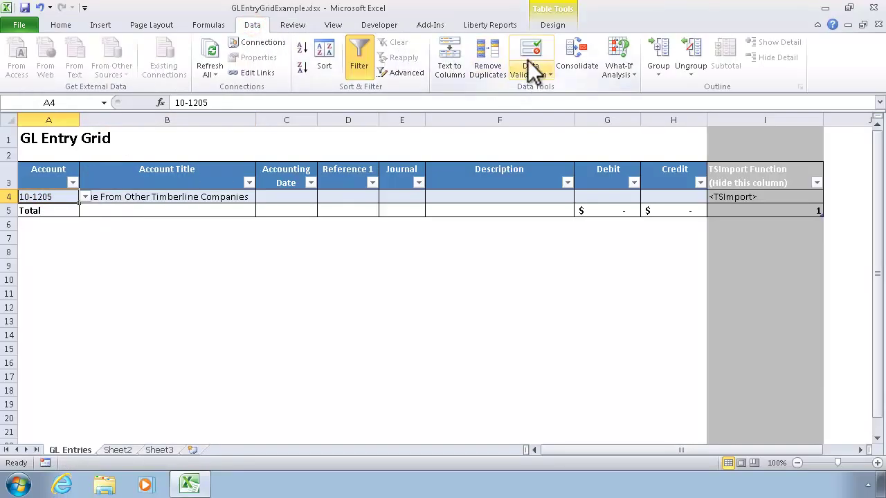
{"action": "left_click", "coordinate": [529, 69]}
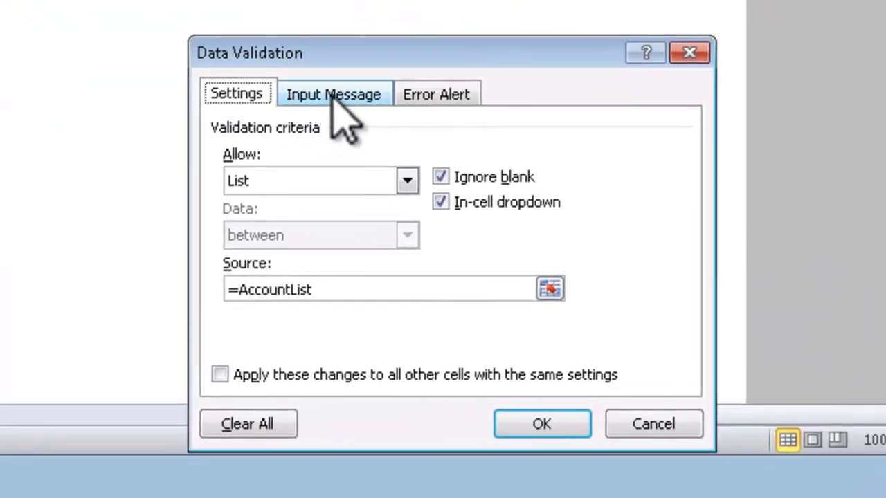
{"action": "left_click", "coordinate": [335, 95]}
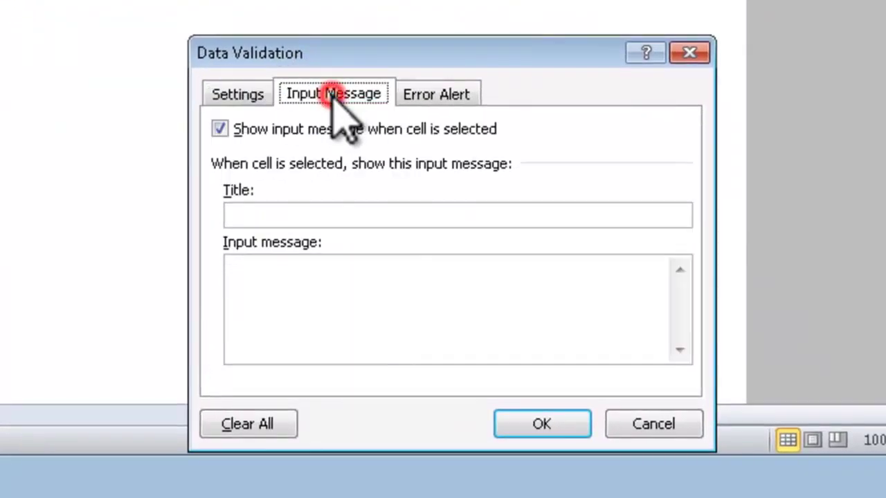
Enter title 'Account' and message 'Enter an account number (including prefix and base).'
{"action": "left_click", "coordinate": [292, 211]}
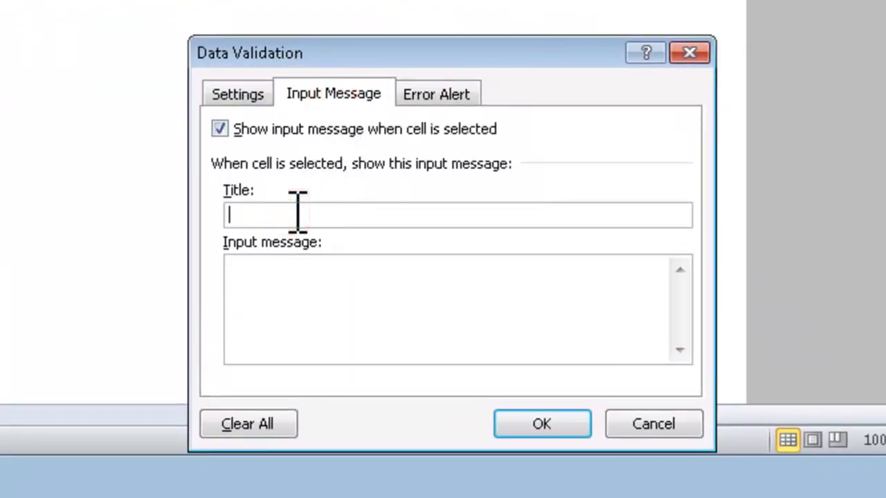
{"action": "type", "text": "Account"}
{"action": "key", "text": "Tab"}
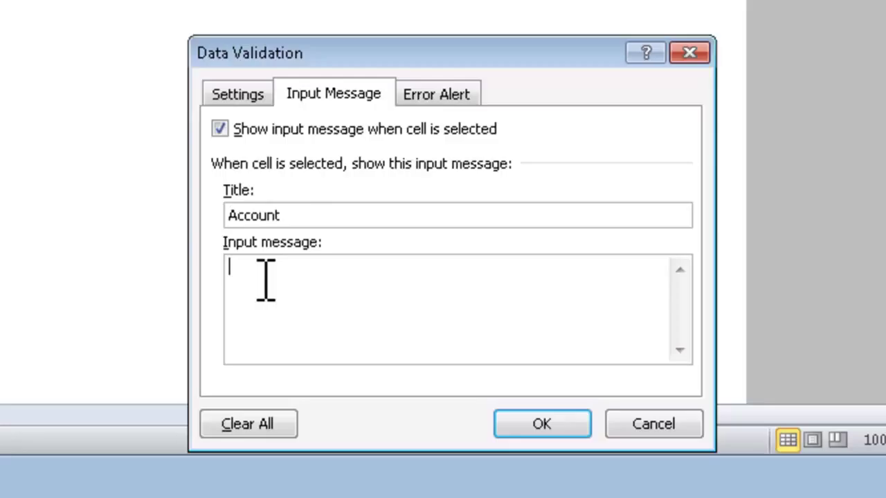
{"action": "type", "text": "Enter a n account numb"}
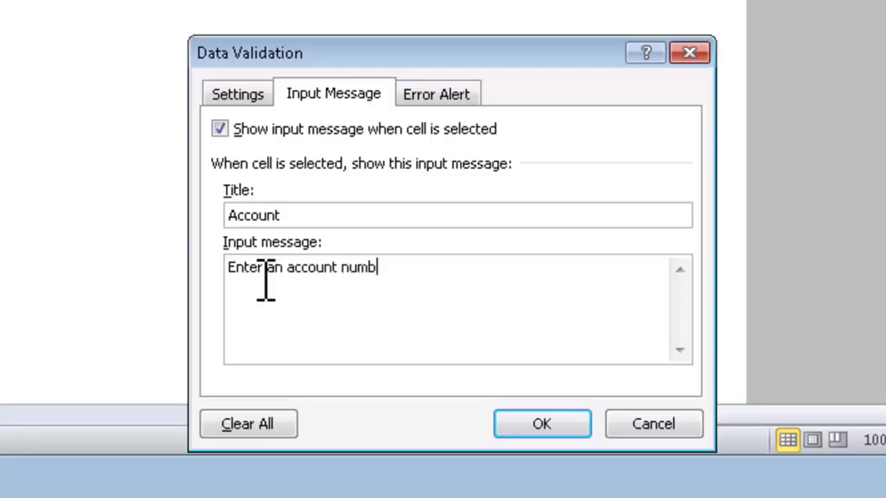
{"action": "type", "text": "er (including base"}
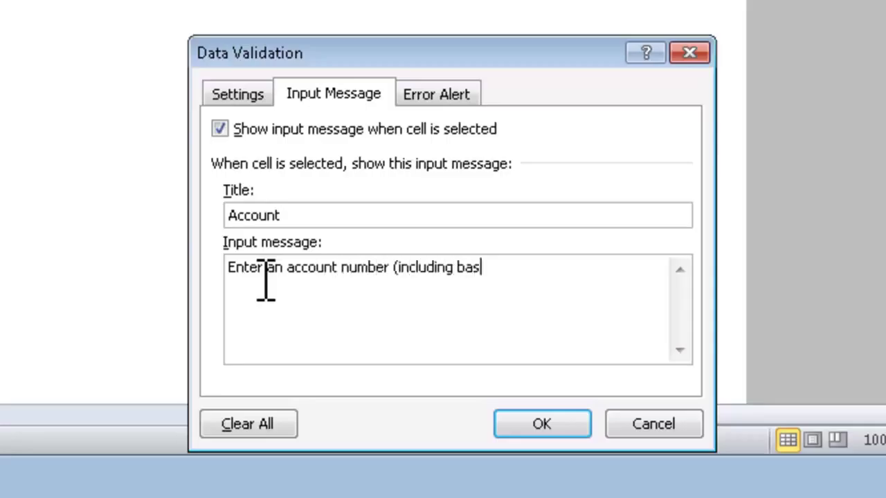
{"action": "key", "text": "BackSpace"}
{"action": "key", "text": "BackSpace"}
{"action": "key", "text": "BackSpace"}
{"action": "key", "text": "BackSpace"}
{"action": "type", "text": "refix and base)."}
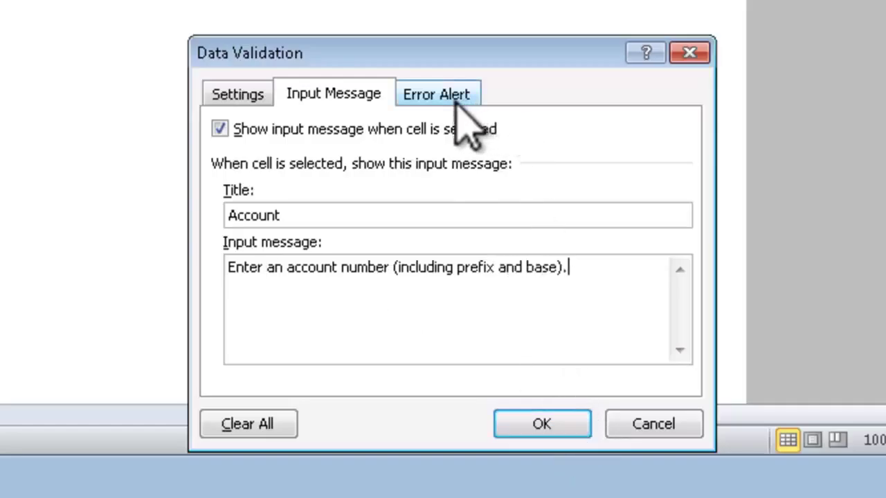
Add a Stop error alert titled 'Account' saying 'Please enter or select a valid GL Account.' and apply it
{"action": "left_click", "coordinate": [436, 95]}
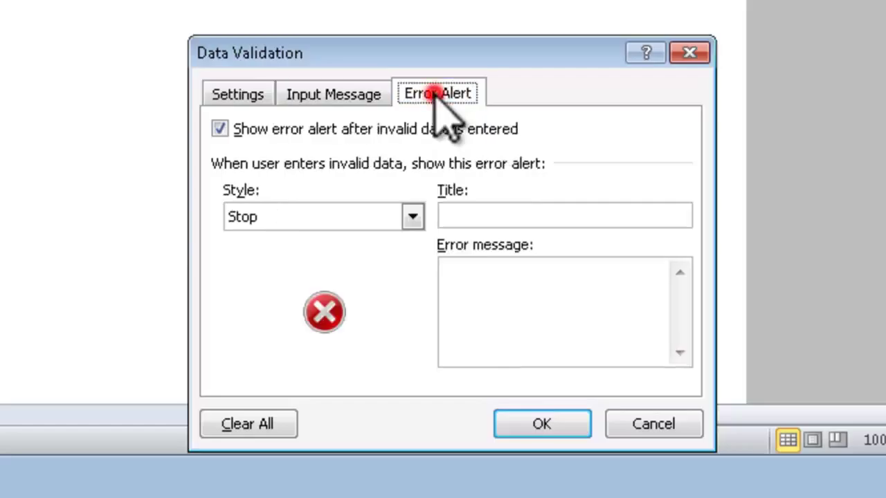
{"action": "left_click", "coordinate": [470, 216]}
{"action": "type", "text": "Account"}
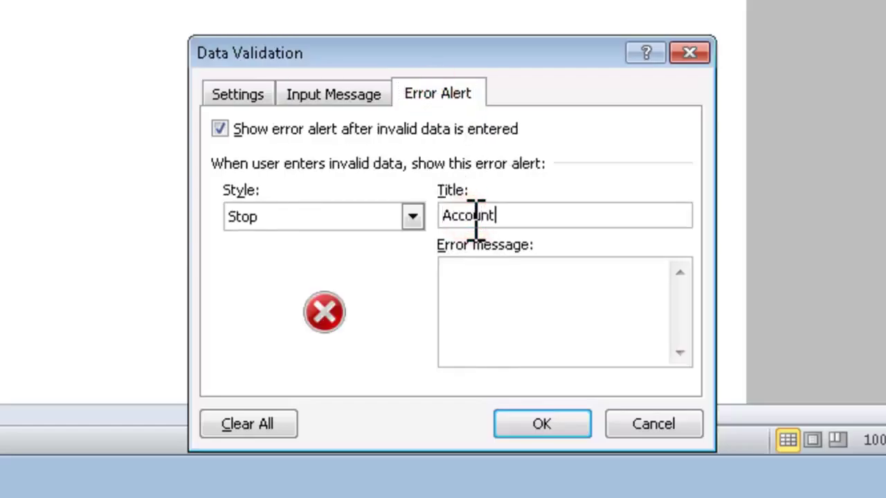
{"action": "left_click", "coordinate": [516, 298]}
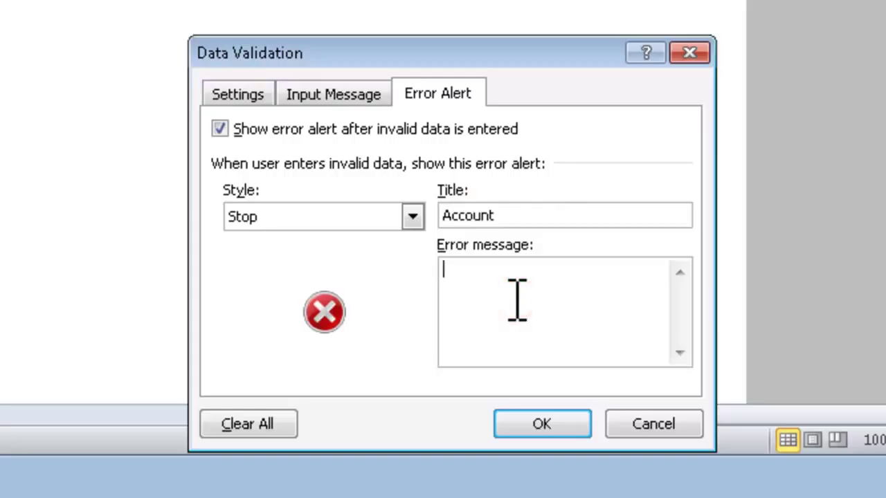
{"action": "type", "text": "Please enter "}
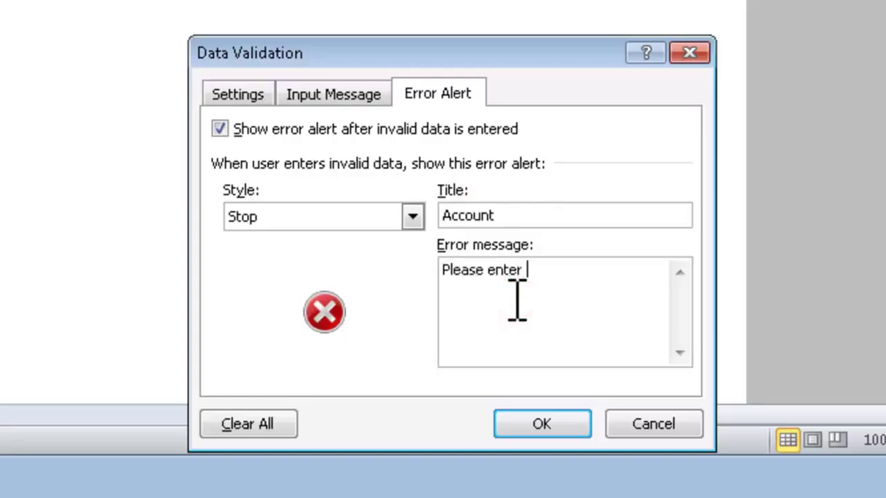
{"action": "type", "text": "or selec"}
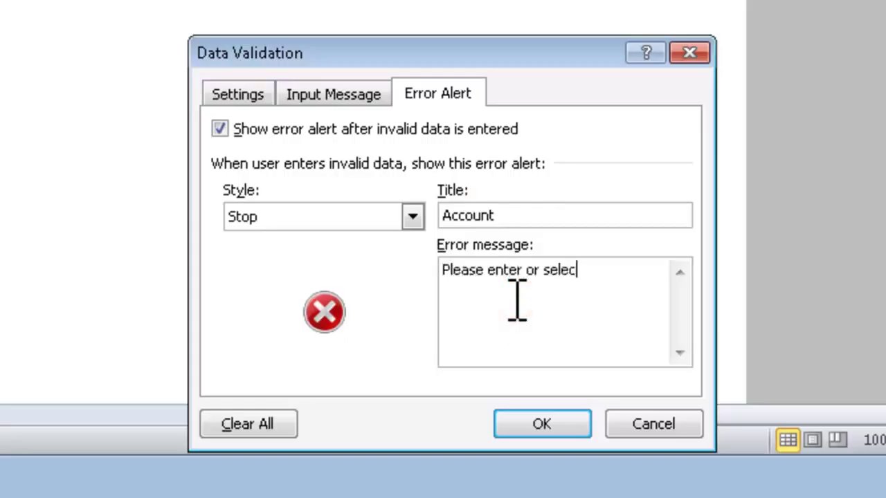
{"action": "type", "text": "t a valid GL Acc"}
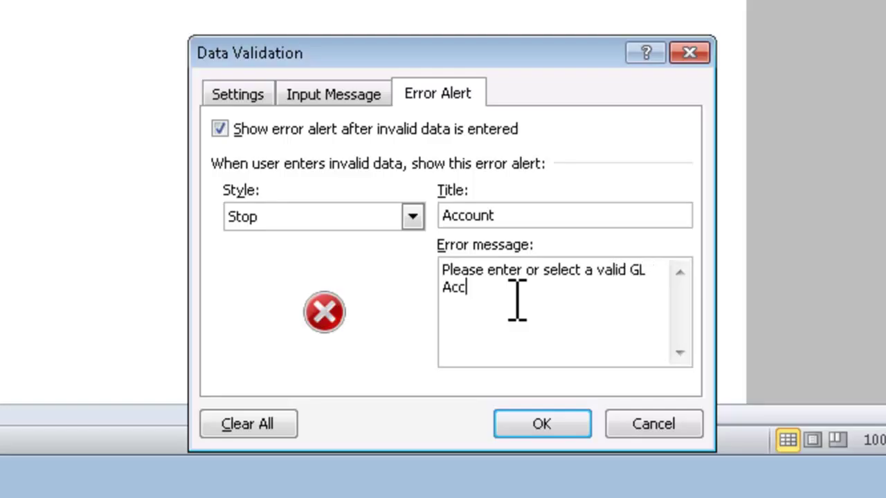
{"action": "type", "text": "ount."}
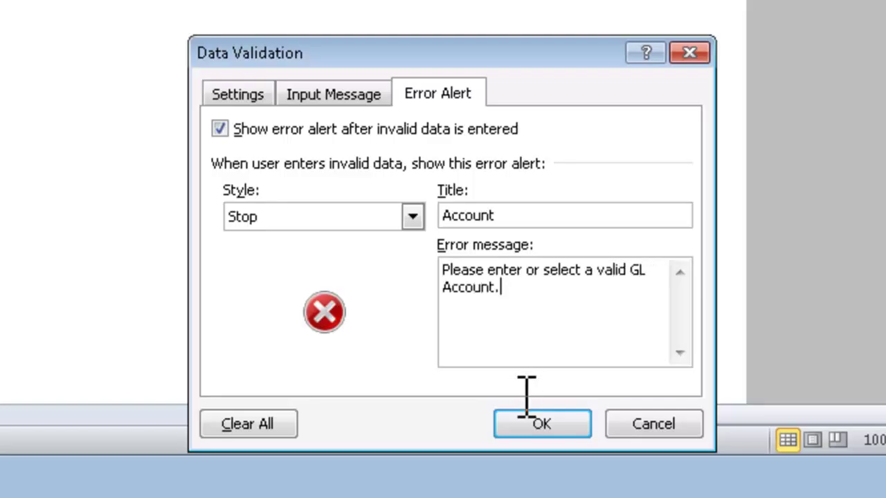
{"action": "left_click", "coordinate": [540, 424]}
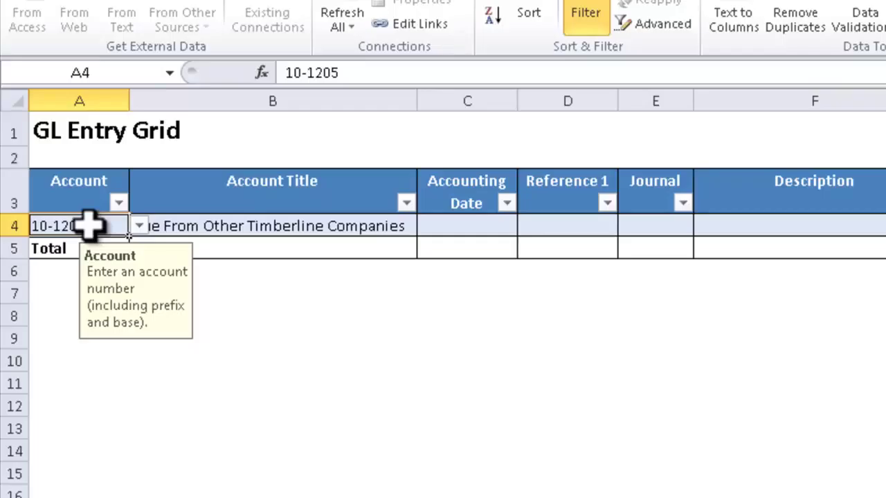
{"action": "type", "text": "asdfas"}
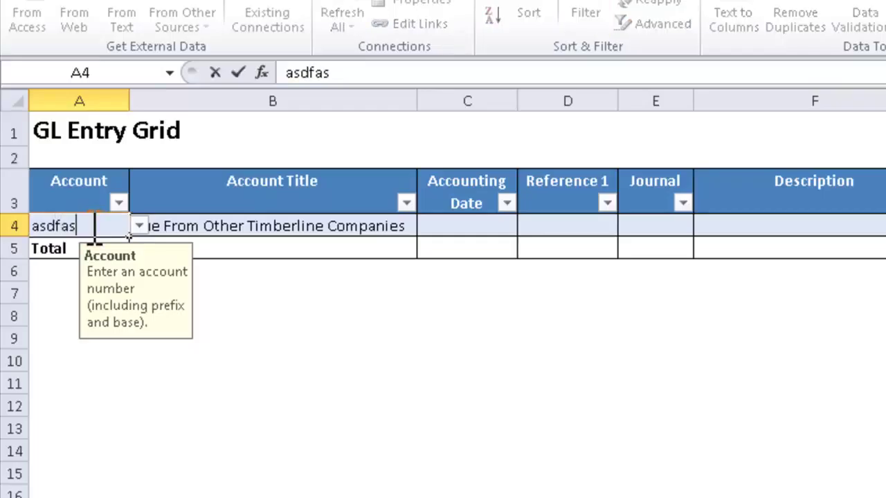
{"action": "key", "text": "Return"}
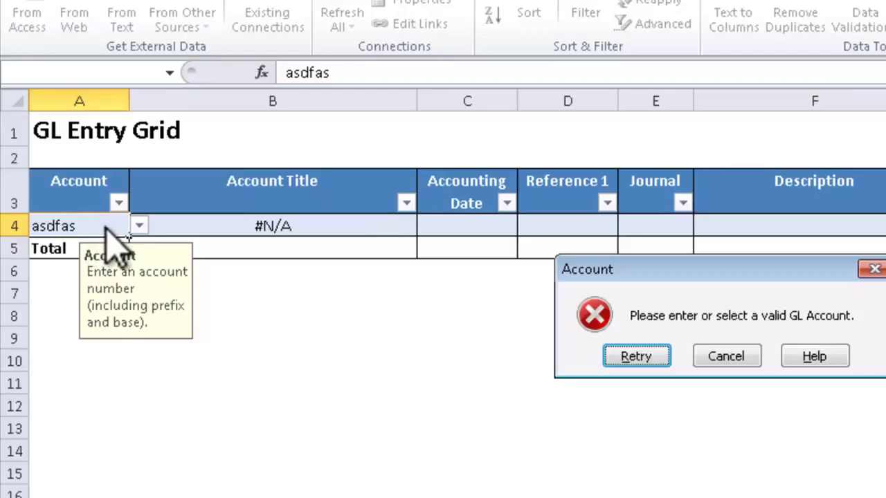
{"action": "left_click", "coordinate": [713, 357]}
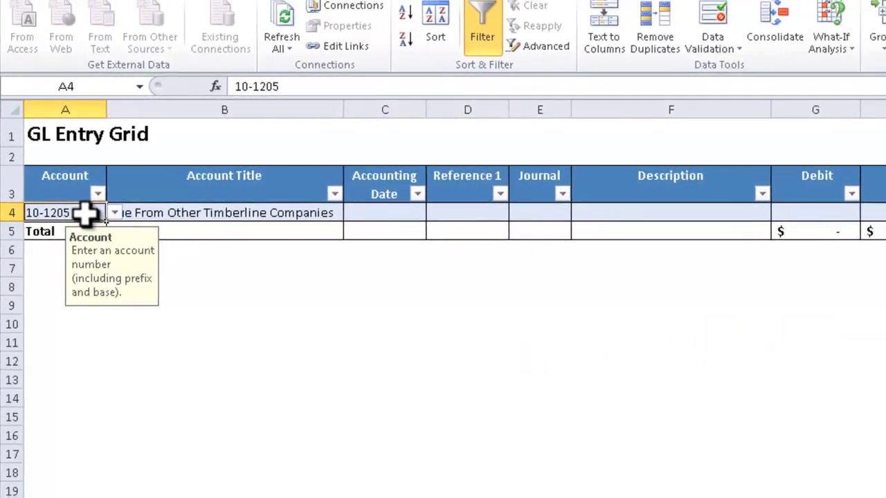
{"action": "left_click", "coordinate": [104, 226]}
Open Data Validation for Accounting Date cell C4 and allow only Date entries
{"action": "left_click", "coordinate": [324, 205]}
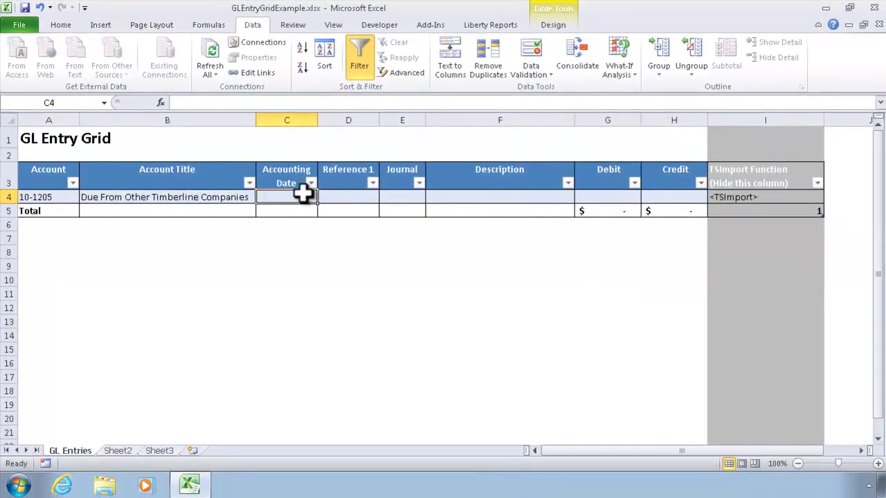
{"action": "left_click", "coordinate": [287, 196]}
{"action": "right_click", "coordinate": [287, 195]}
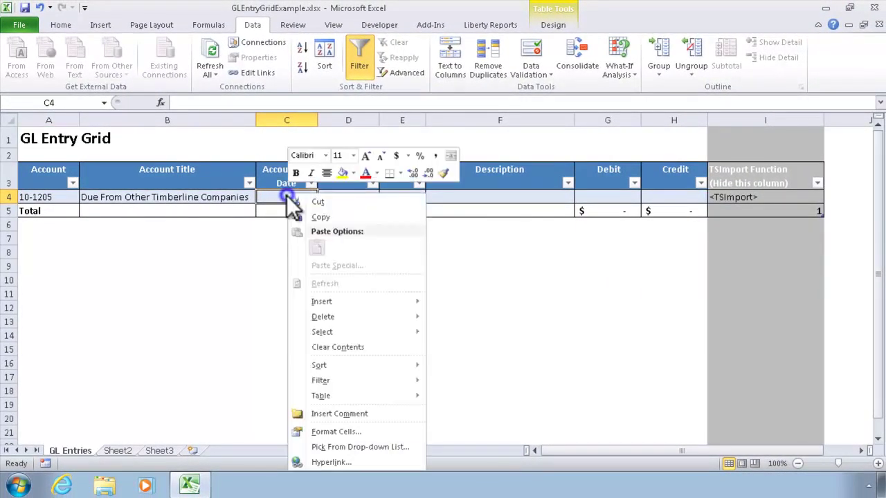
{"action": "left_click", "coordinate": [281, 196]}
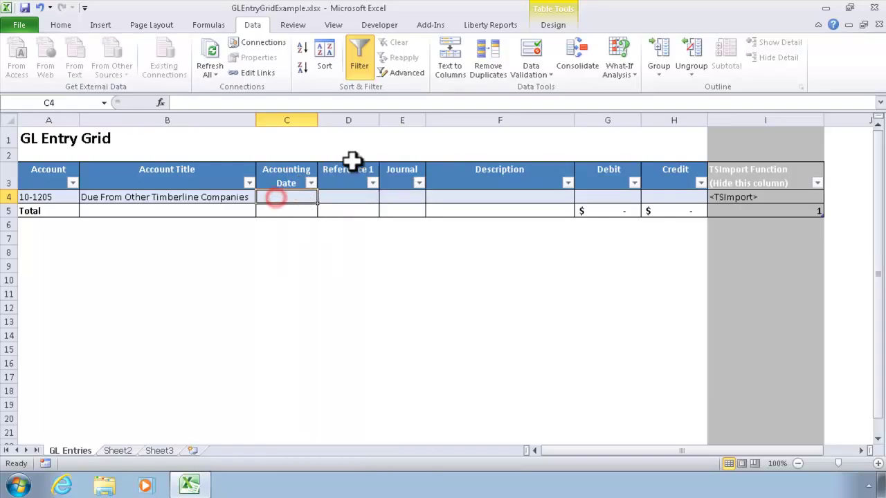
{"action": "left_click", "coordinate": [536, 52]}
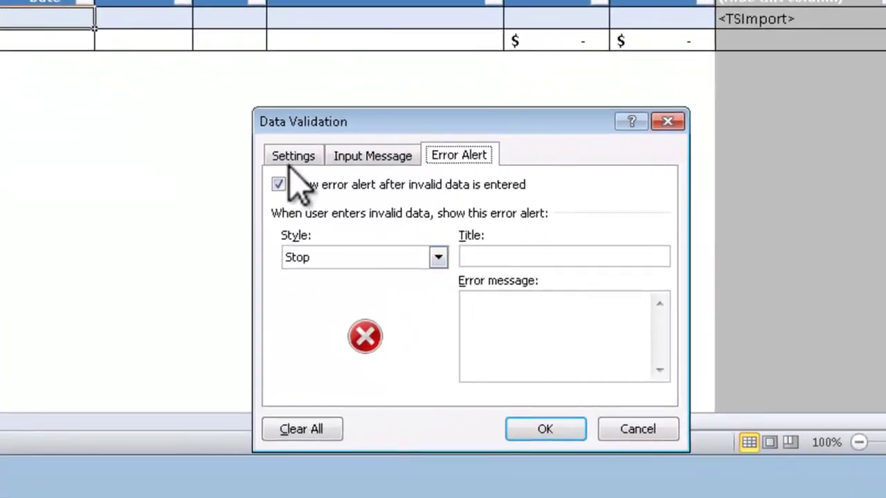
{"action": "left_click", "coordinate": [293, 156]}
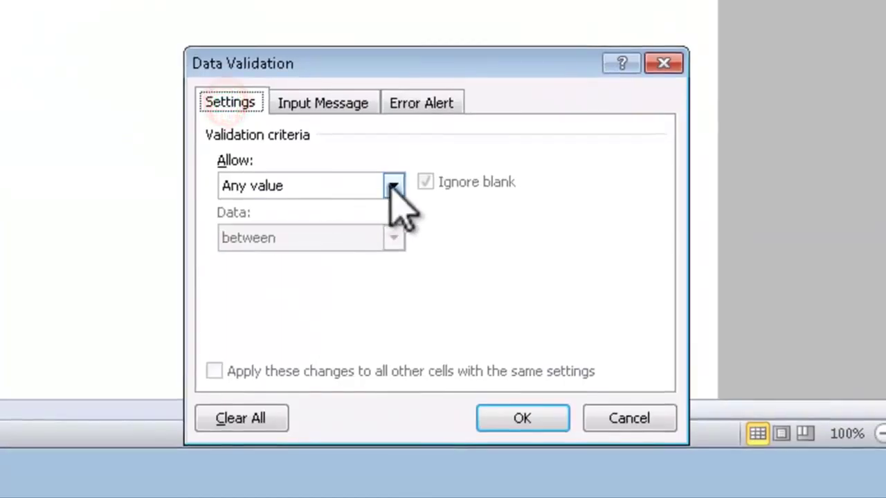
{"action": "left_click", "coordinate": [393, 185]}
{"action": "left_click", "coordinate": [247, 276]}
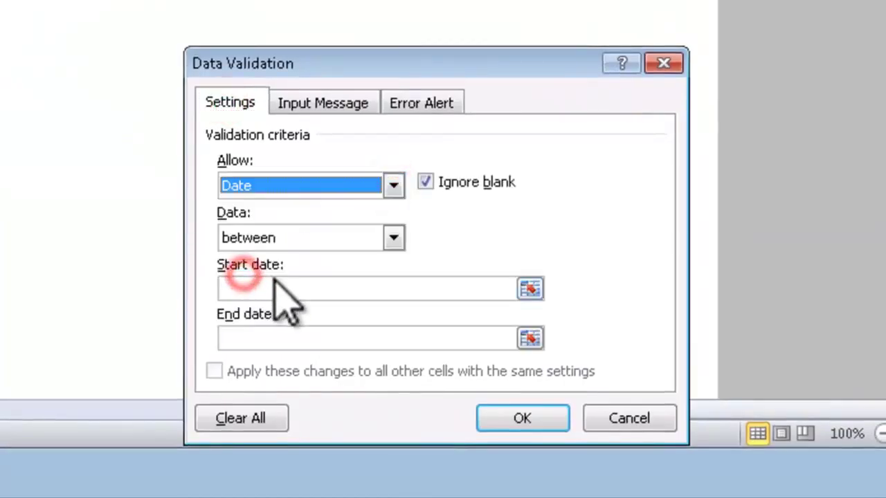
Set the date range from 1/1/2000 to 12/31/2030, check the Input Message tab, and apply
{"action": "left_click", "coordinate": [277, 288]}
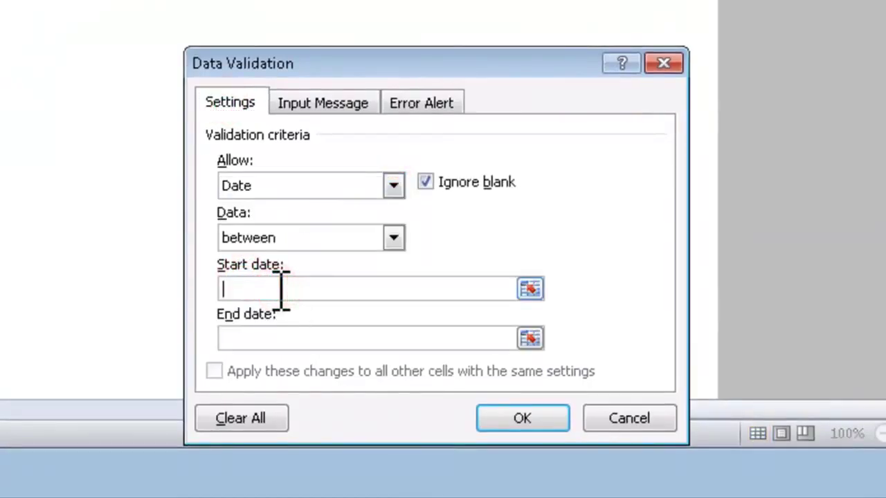
{"action": "type", "text": "1/1"}
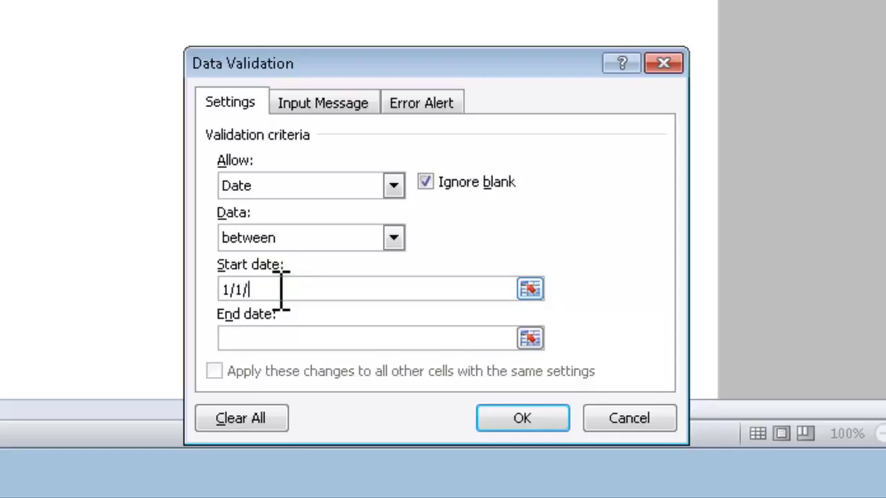
{"action": "type", "text": "/2000"}
{"action": "type", "text": "12/31"}
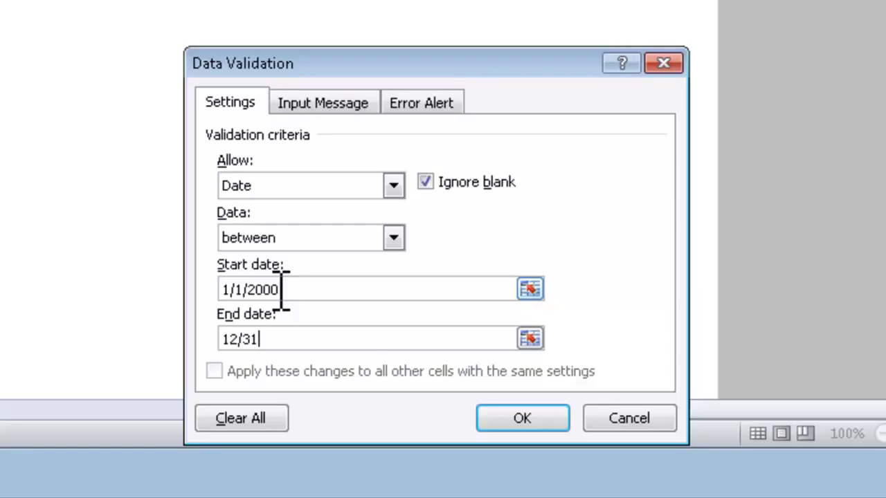
{"action": "type", "text": "/2030"}
{"action": "key", "text": "Tab"}
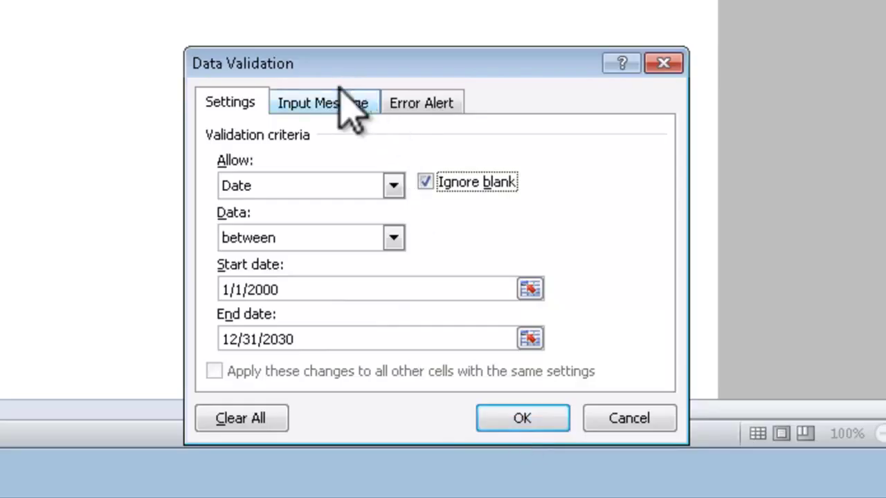
{"action": "left_click", "coordinate": [321, 102]}
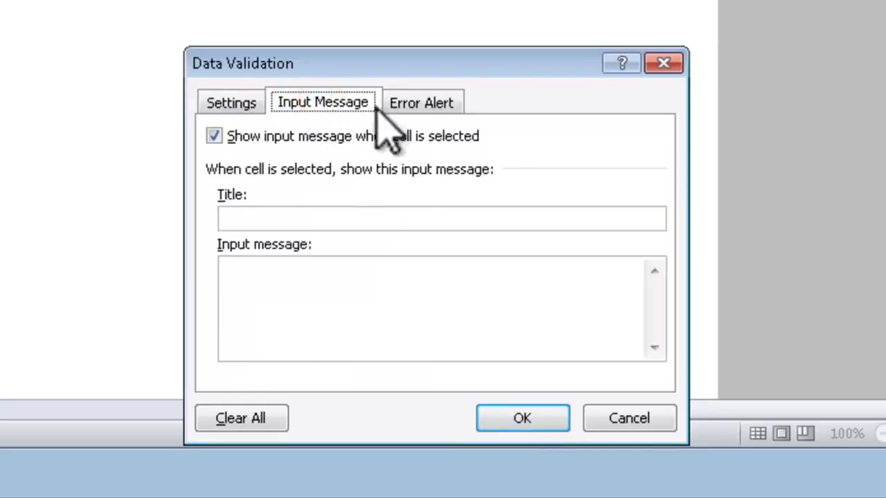
{"action": "left_click", "coordinate": [413, 102]}
{"action": "left_click", "coordinate": [327, 103]}
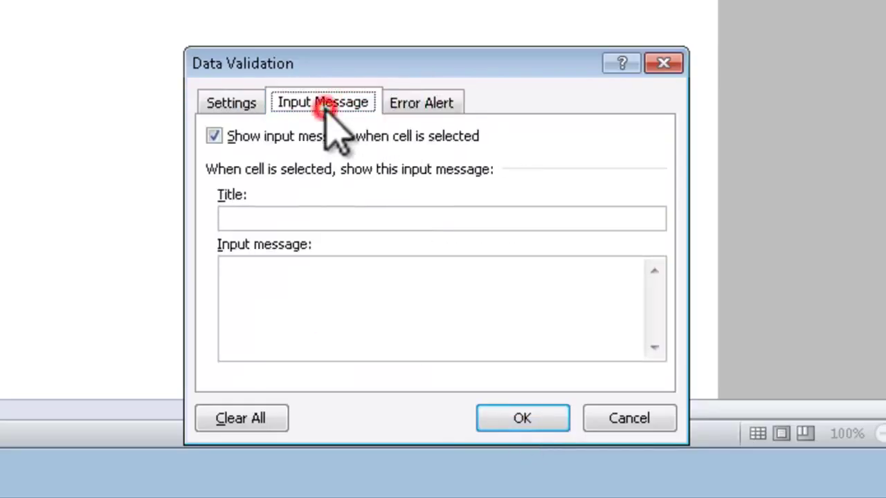
{"action": "left_click", "coordinate": [231, 103]}
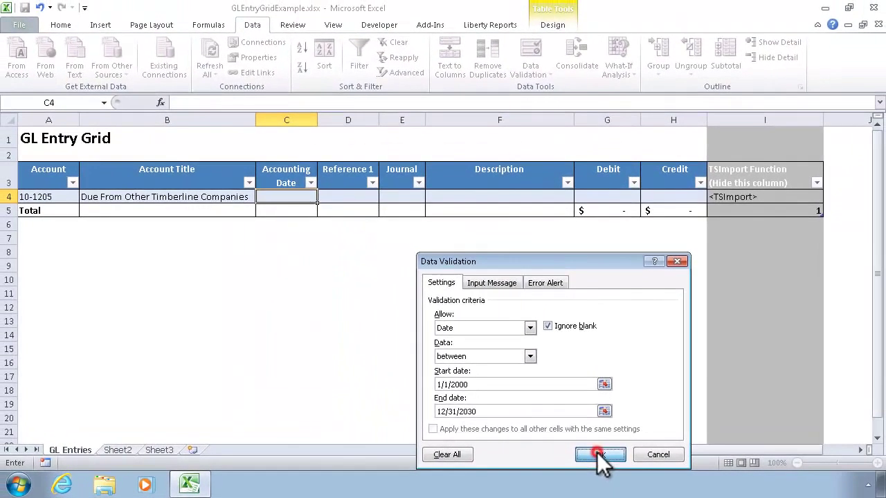
{"action": "left_click", "coordinate": [571, 441]}
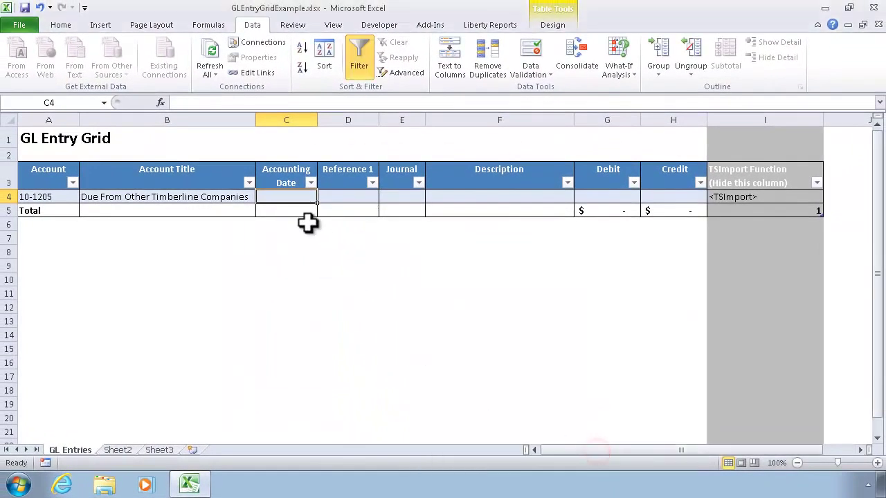
Give Reference 1 cell D4 a Text length rule between 0 and 10 characters
{"action": "left_click", "coordinate": [340, 197]}
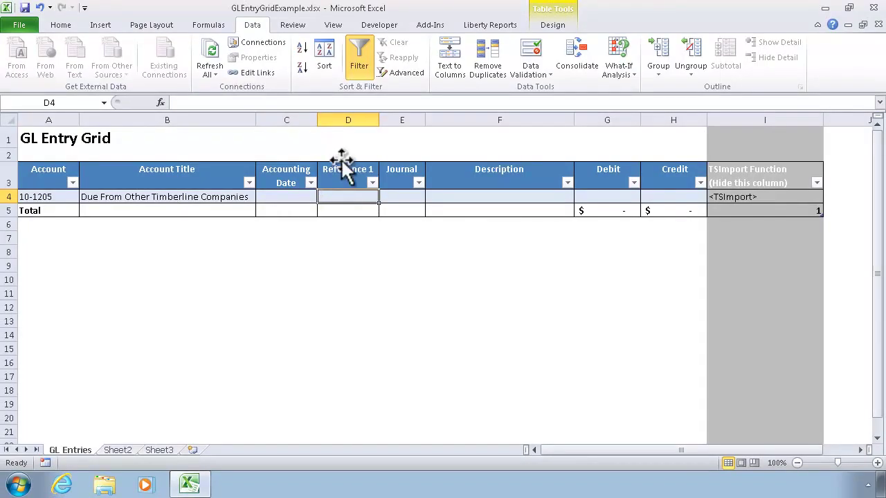
{"action": "left_click", "coordinate": [531, 57]}
{"action": "left_click", "coordinate": [530, 324]}
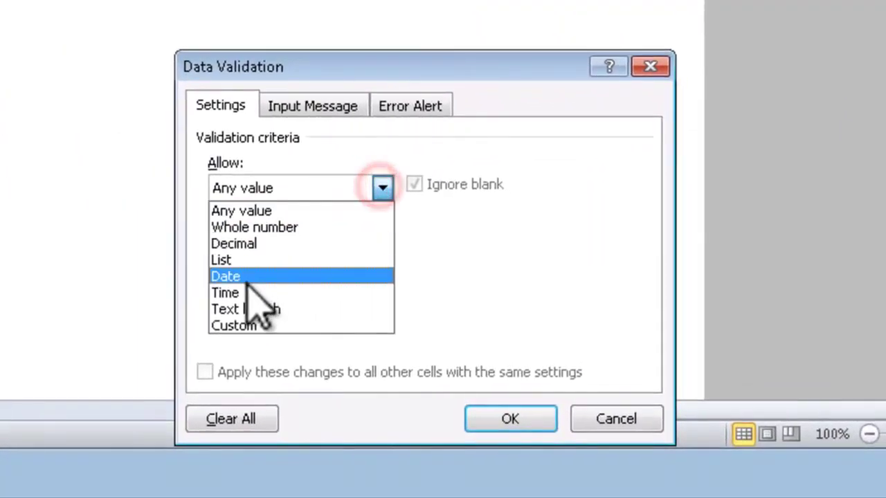
{"action": "left_click", "coordinate": [286, 327]}
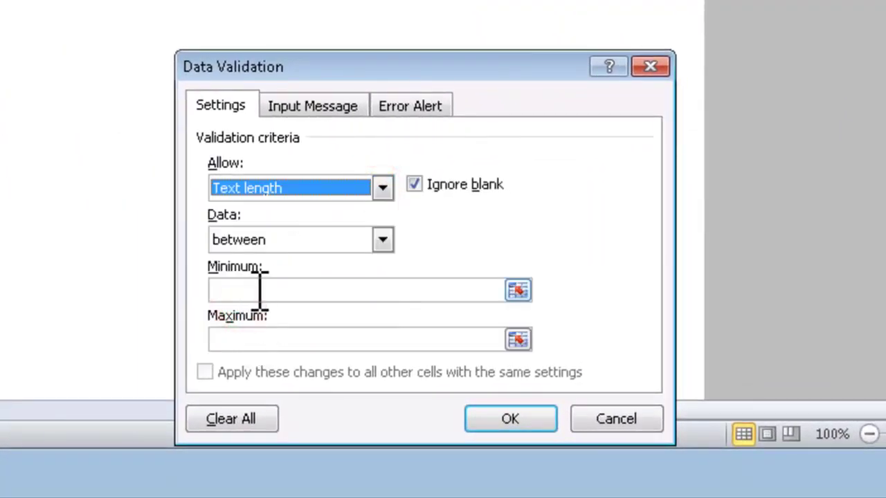
{"action": "left_click", "coordinate": [258, 290]}
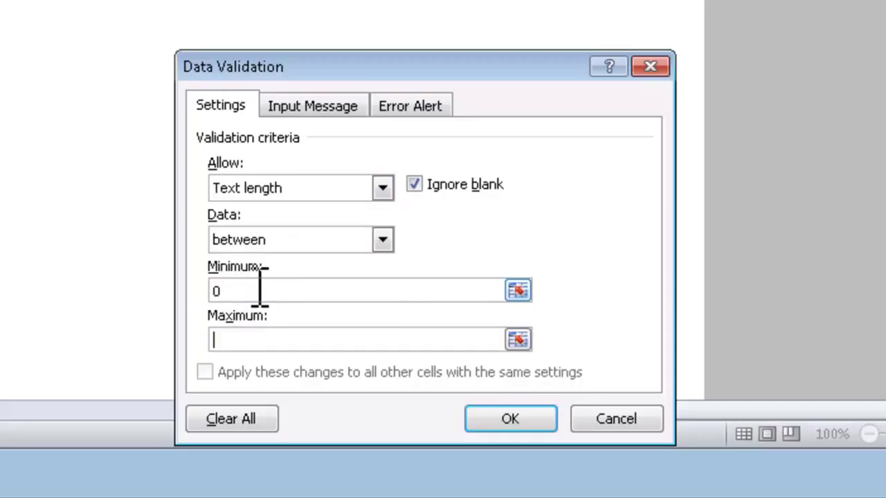
{"action": "type", "text": "10"}
{"action": "key", "text": "Tab"}
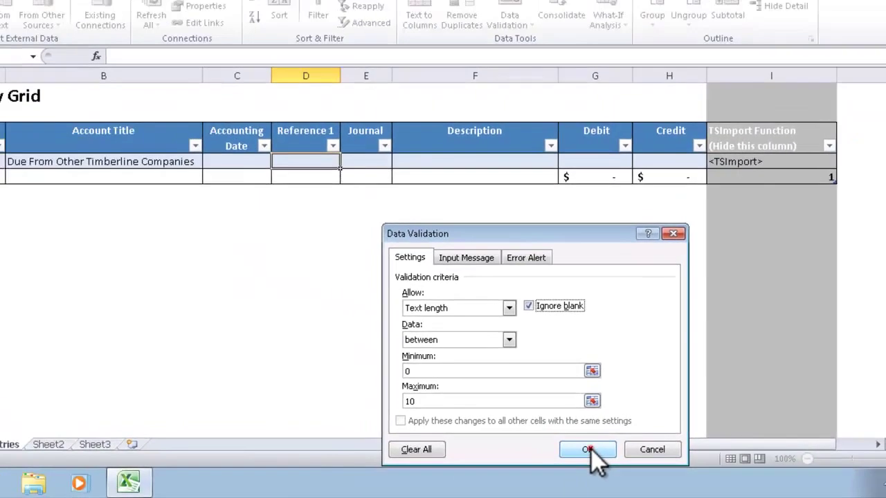
{"action": "left_click", "coordinate": [510, 419]}
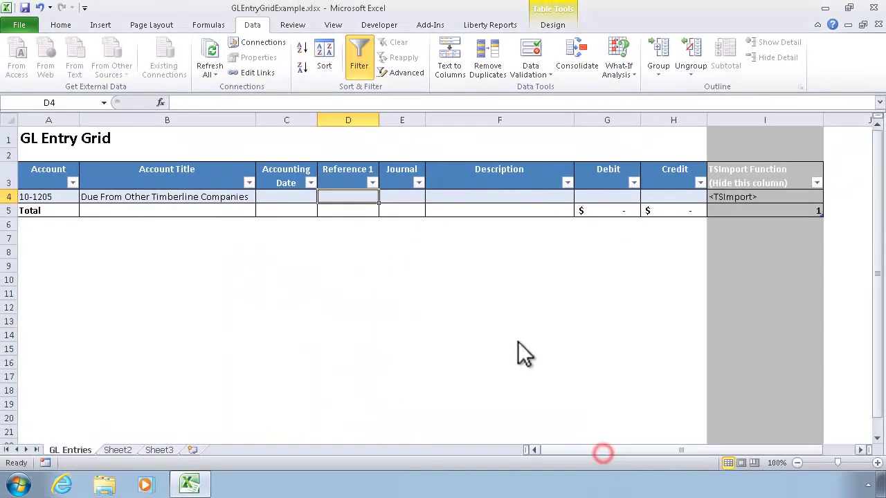
{"action": "left_click", "coordinate": [403, 195]}
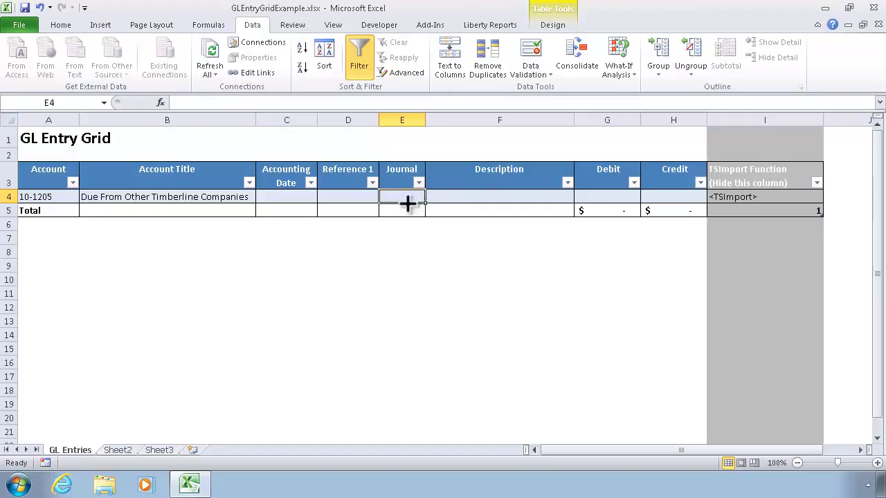
{"action": "left_click", "coordinate": [456, 196]}
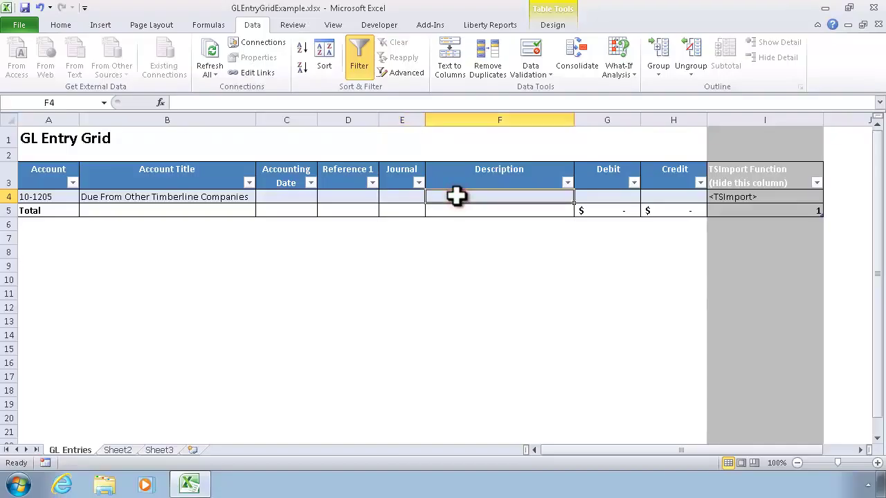
{"action": "left_click", "coordinate": [596, 195]}
Restrict Debit cell G4 to decimal values between -1000000 and 1000000
{"action": "left_click", "coordinate": [649, 198]}
{"action": "left_click", "coordinate": [618, 198]}
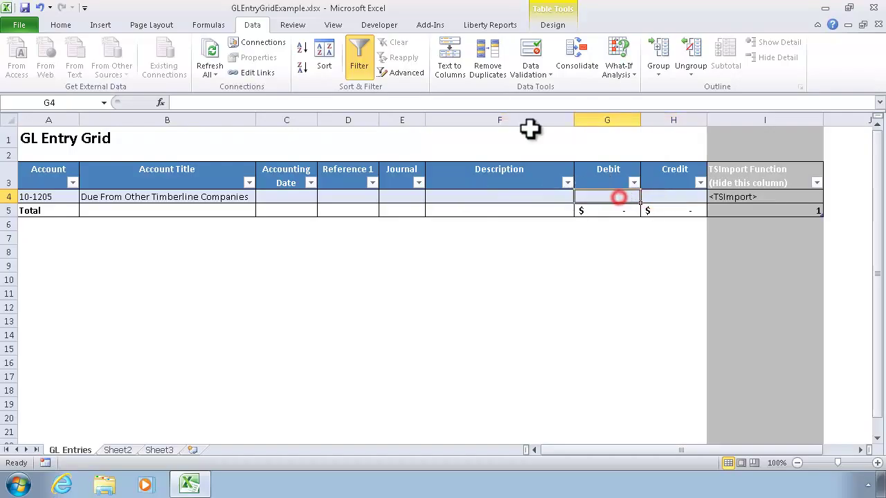
{"action": "left_click", "coordinate": [531, 56]}
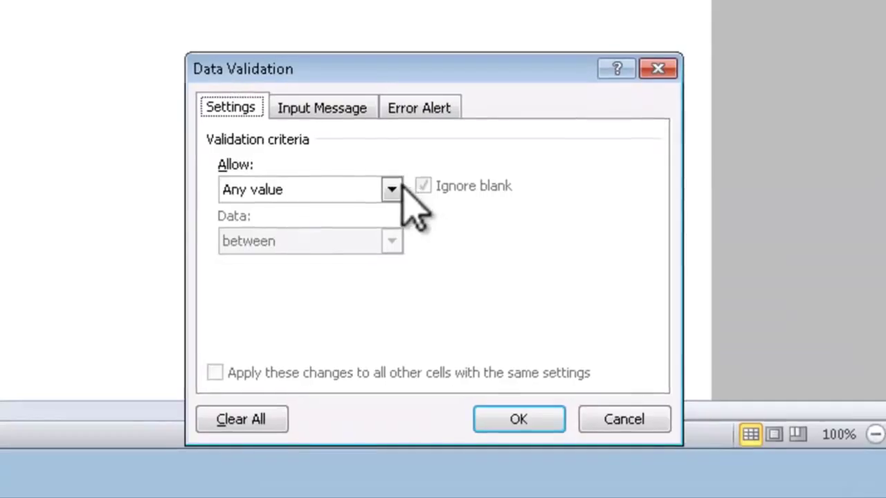
{"action": "left_click", "coordinate": [392, 189]}
{"action": "left_click", "coordinate": [279, 246]}
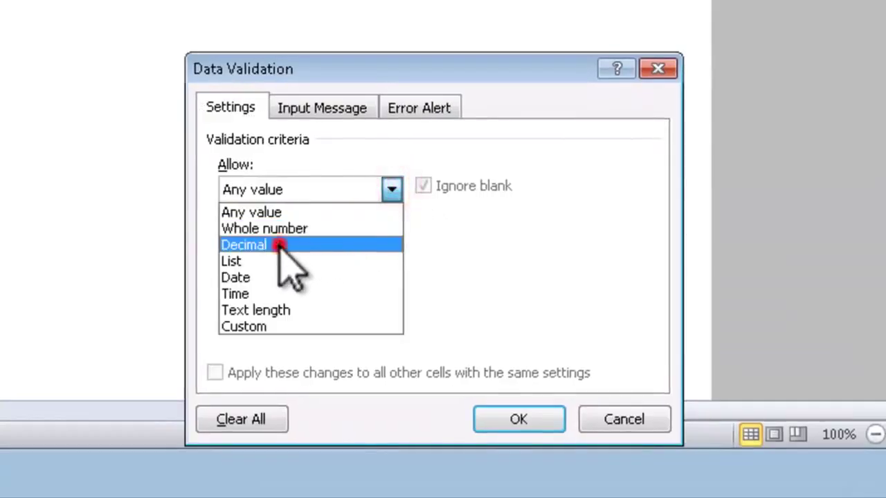
{"action": "left_click", "coordinate": [287, 291]}
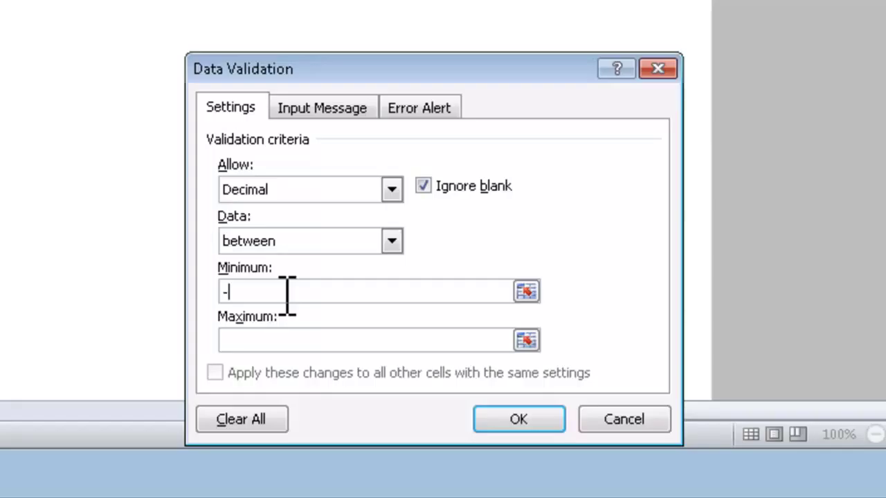
{"action": "type", "text": "-999"}
{"action": "key", "text": "BackSpace"}
{"action": "key", "text": "BackSpace"}
{"action": "key", "text": "BackSpace"}
{"action": "type", "text": "1000000"}
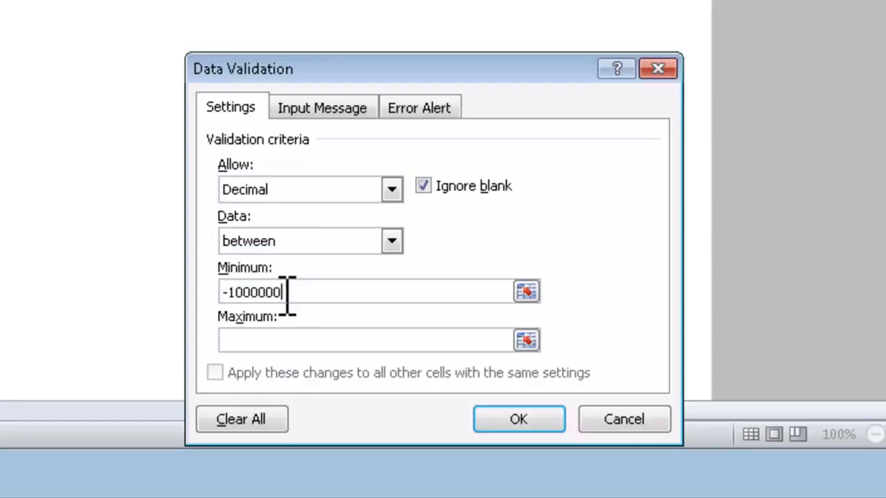
{"action": "type", "text": "1000"}
{"action": "type", "text": "000"}
{"action": "key", "text": "Tab"}
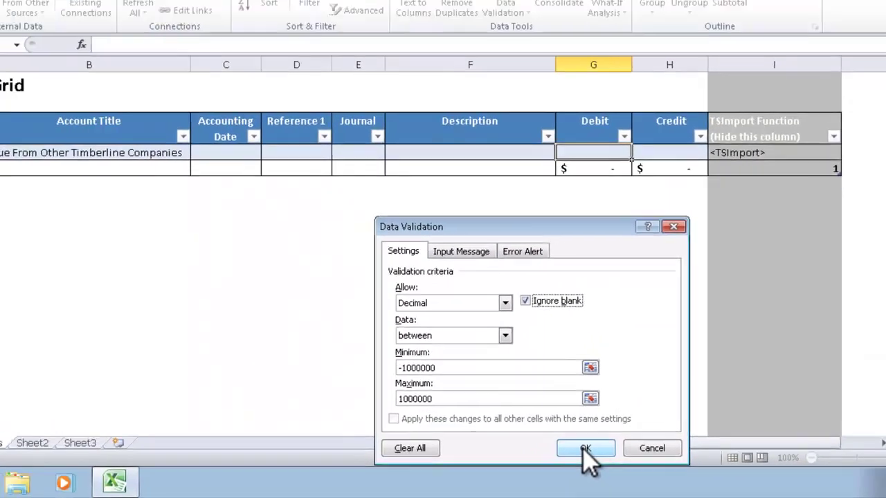
{"action": "left_click", "coordinate": [514, 418]}
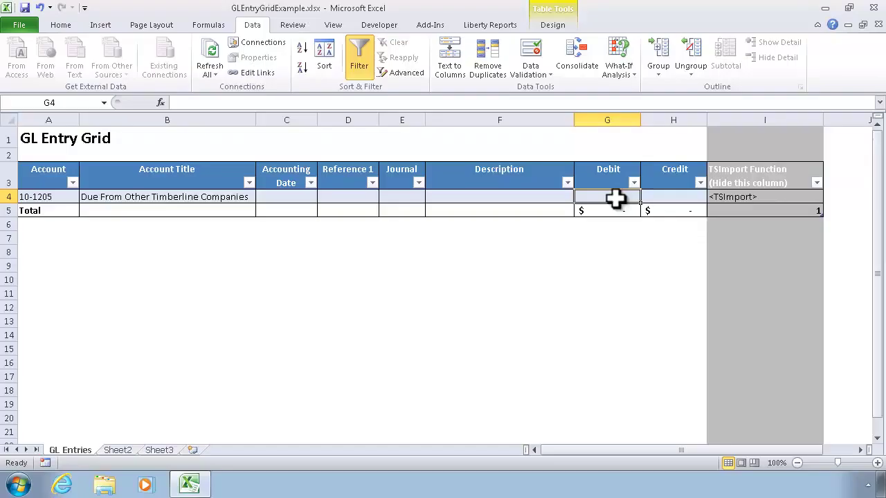
{"action": "left_click", "coordinate": [669, 196]}
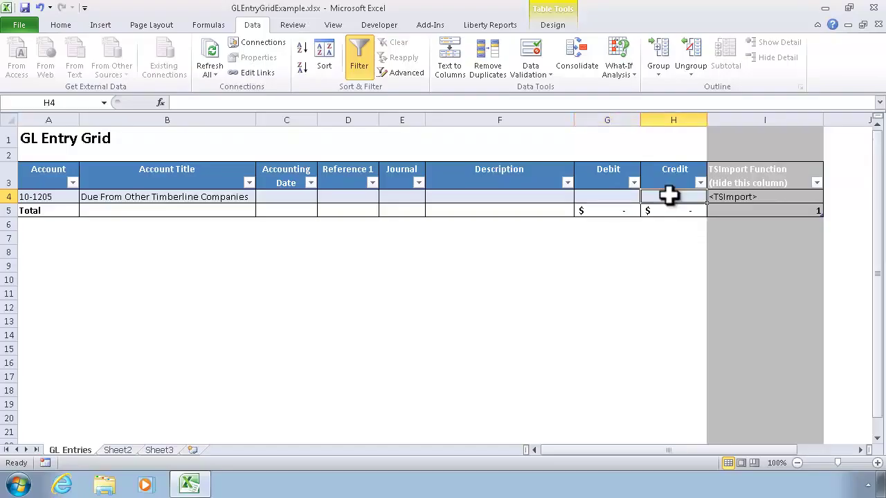